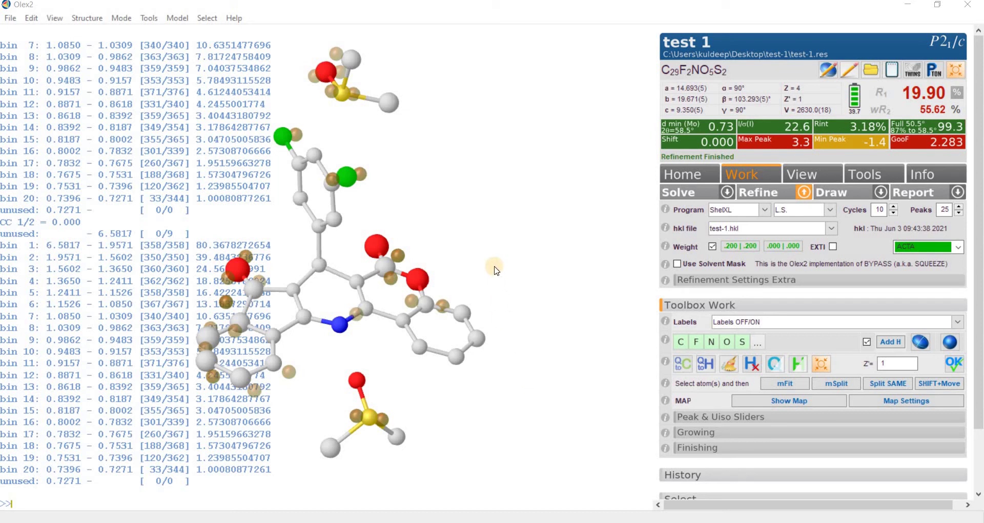
Check the data quality in the I/σ(I) vs. Resolution plot around the 3 sigma line, and close the plot
drag(473, 195, 448, 194)
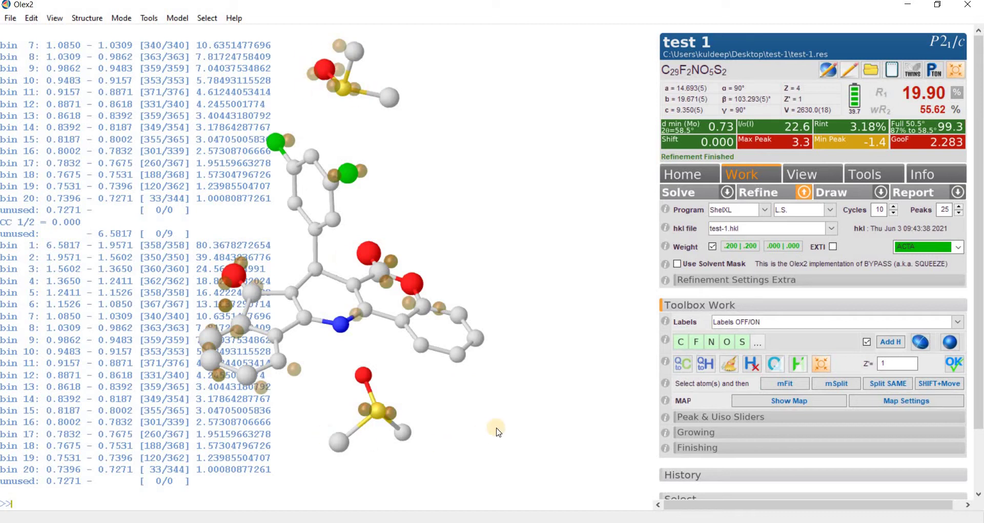
drag(513, 413, 490, 446)
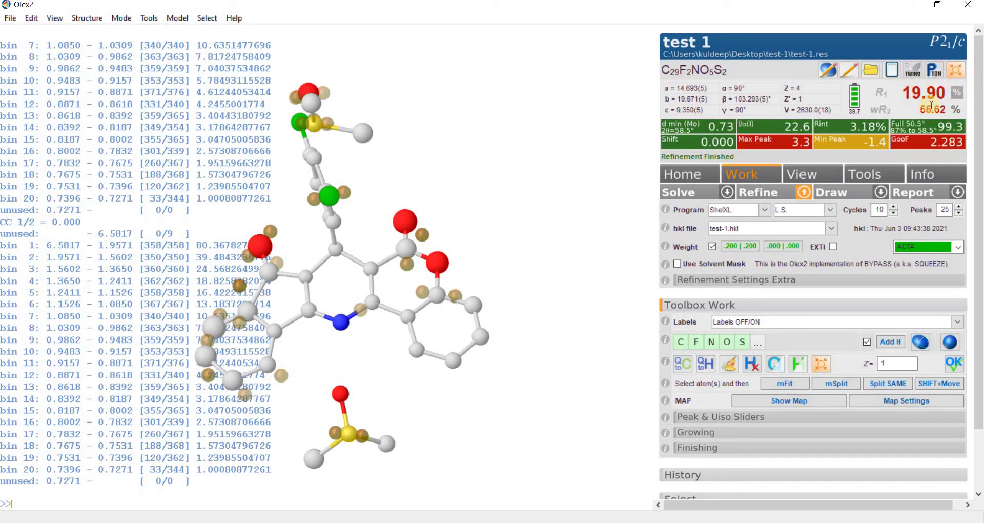
click(768, 125)
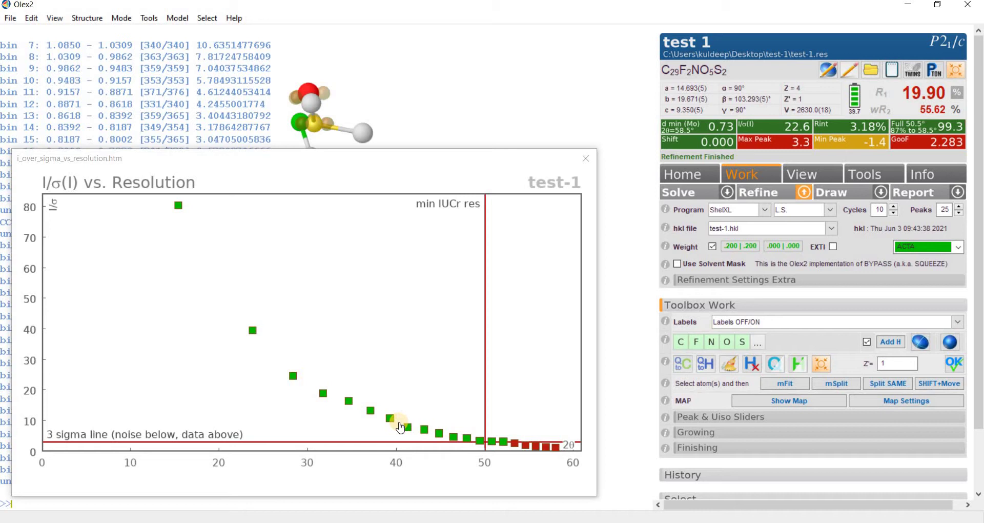
mouse_move(468, 437)
mouse_move(504, 449)
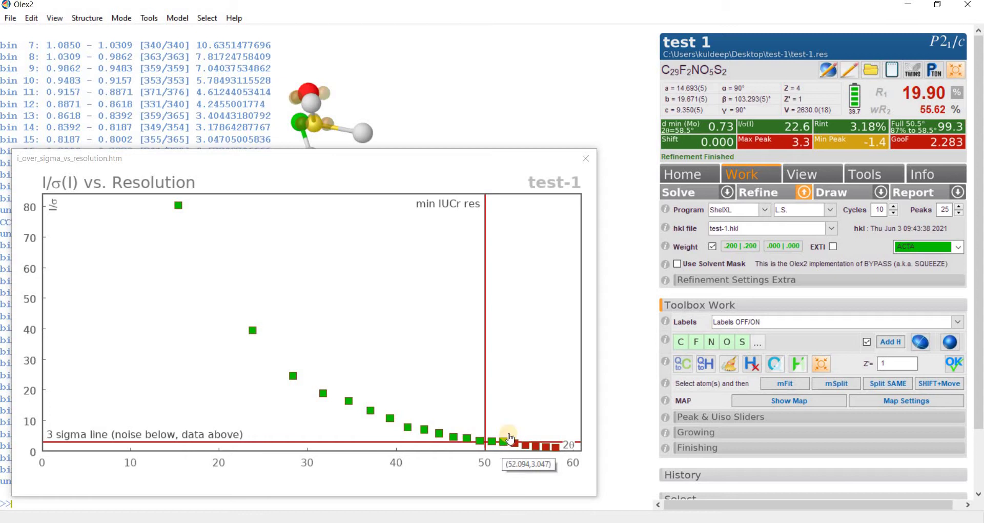
click(588, 157)
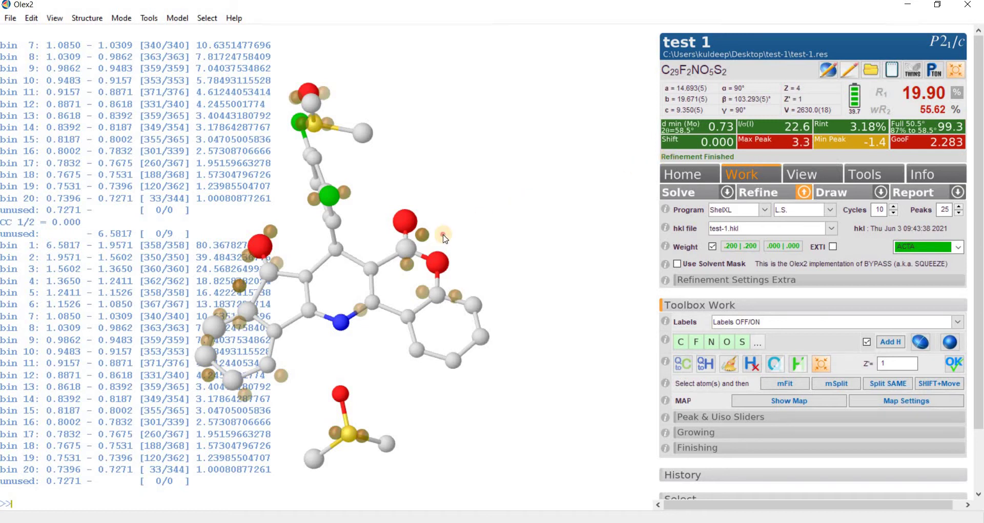
Open the test-1 refinement file for editing, examine its residual Q peak list from Q1 to Q19, and close it
drag(445, 228, 453, 272)
drag(484, 208, 341, 268)
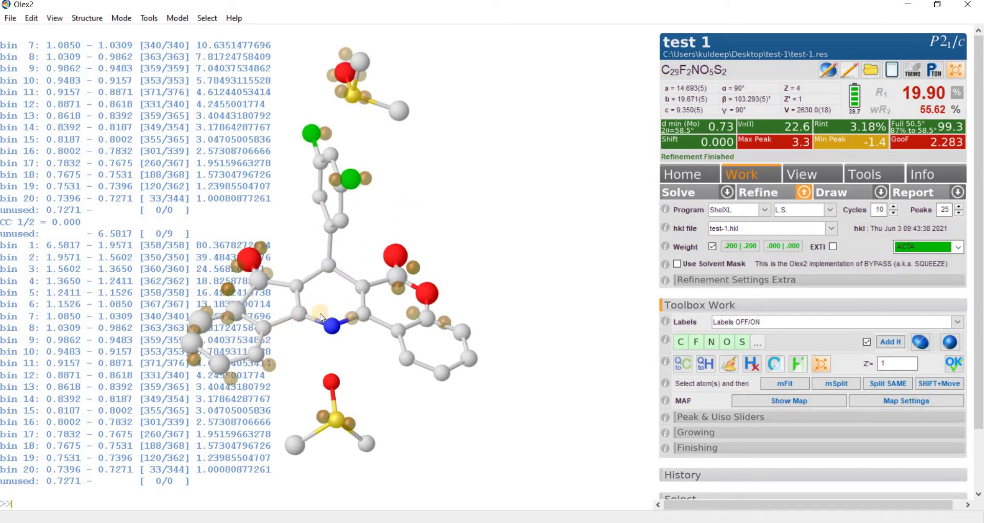
drag(501, 239, 491, 263)
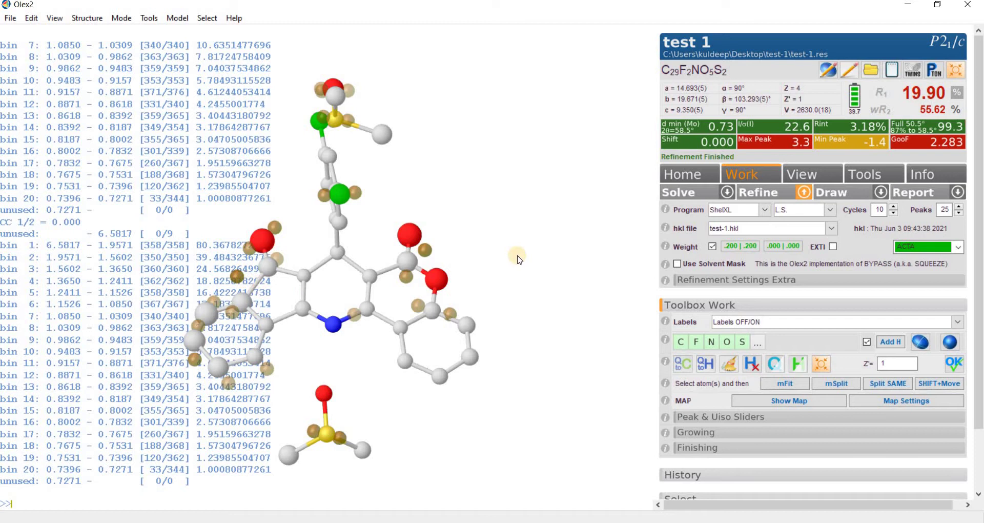
drag(519, 259, 530, 251)
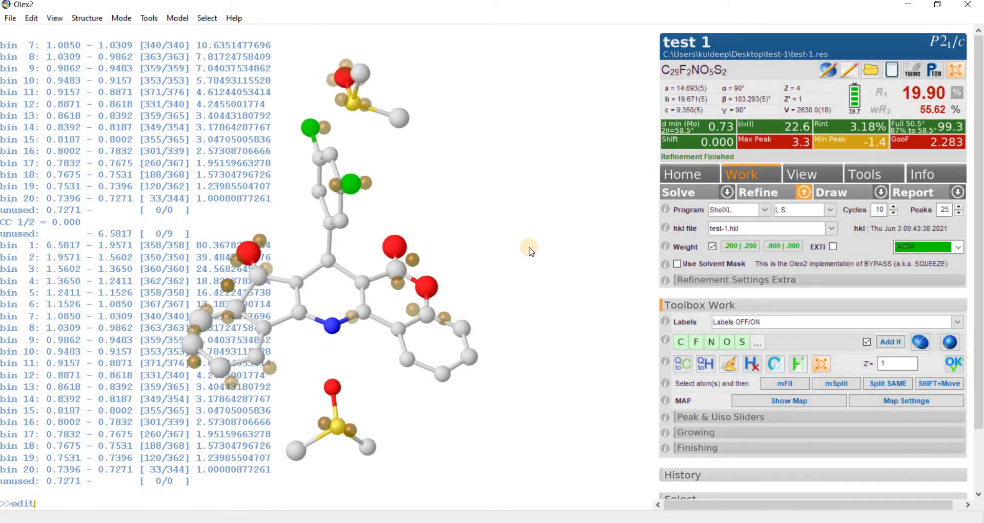
key(Return)
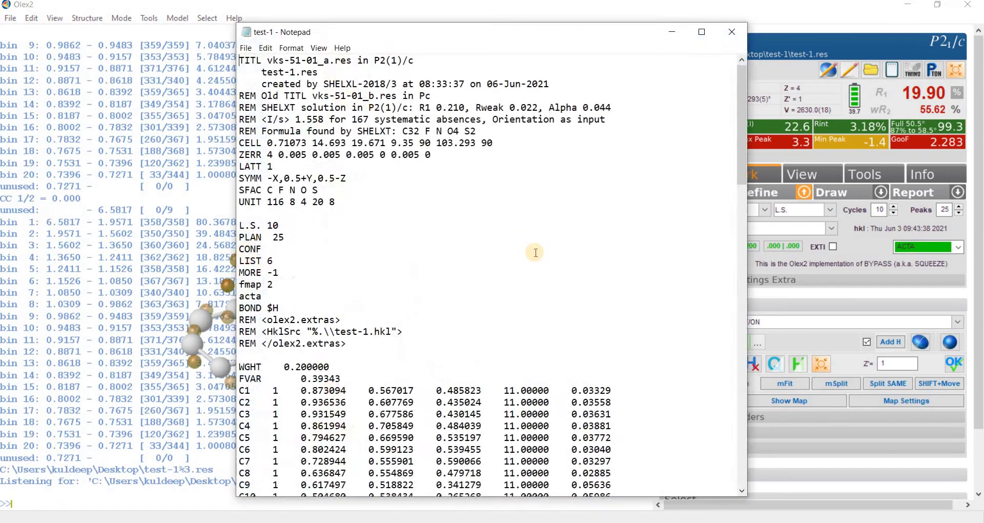
scroll(538, 328, down, 15)
scroll(541, 337, down, 9)
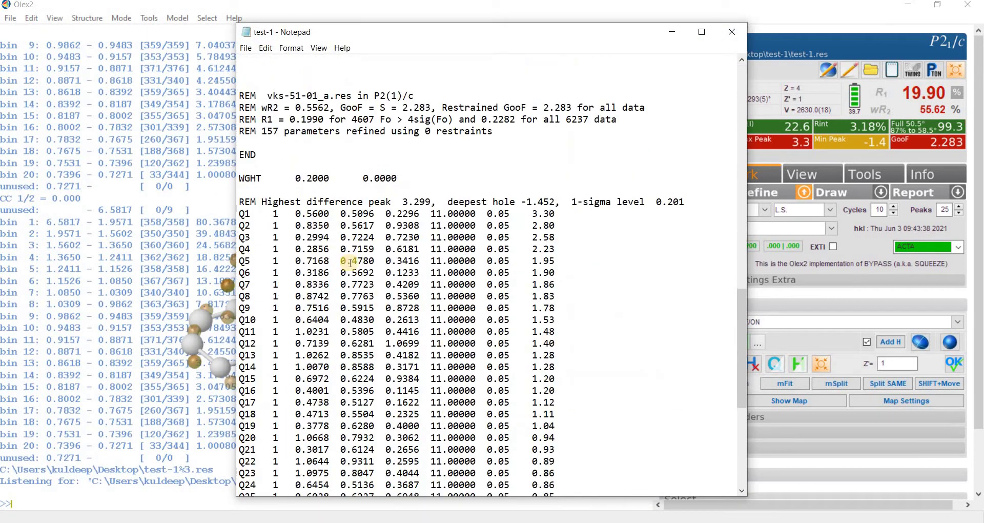
drag(240, 214, 567, 426)
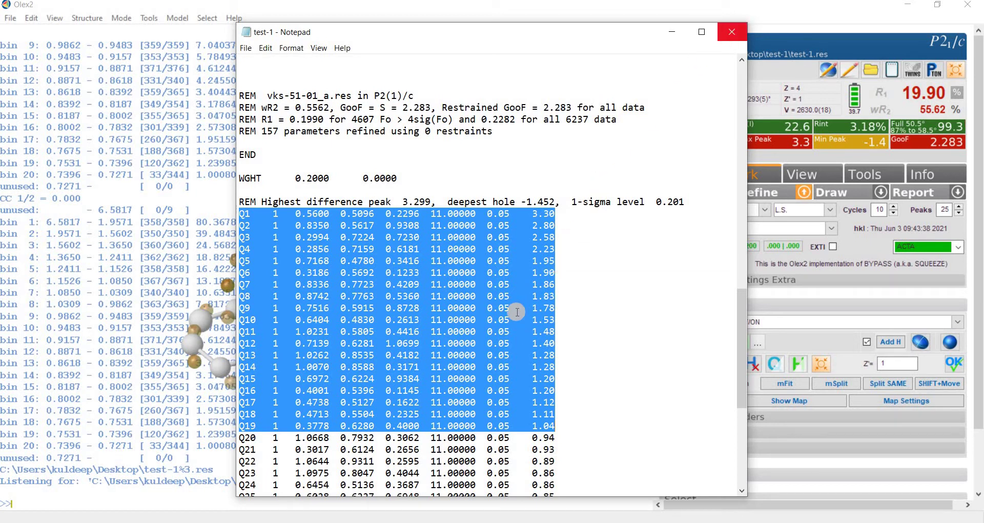
click(736, 34)
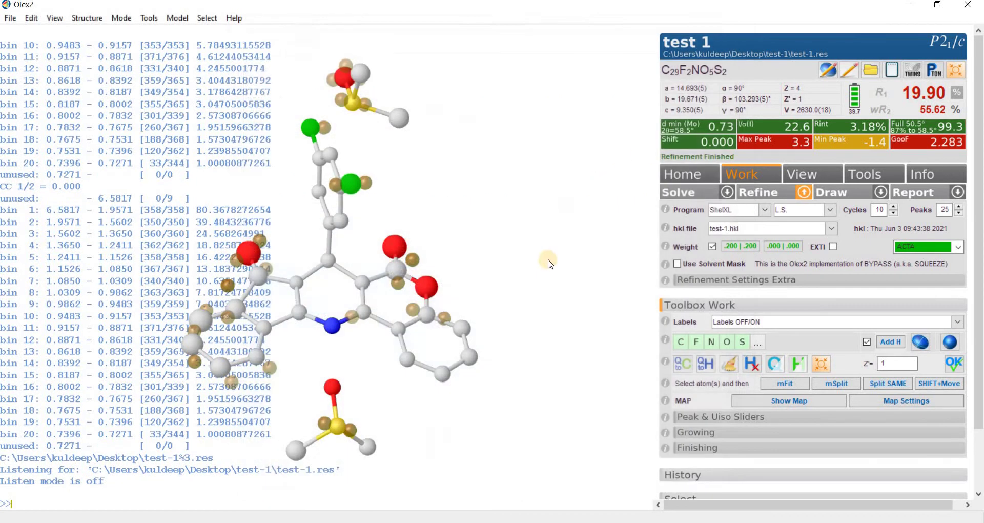
Refine the structure anisotropically with hydrogen atoms added, using 10 cycles and 25 peaks
mouse_move(519, 259)
mouse_down()
mouse_move(487, 291)
mouse_move(503, 259)
mouse_move(513, 263)
mouse_up()
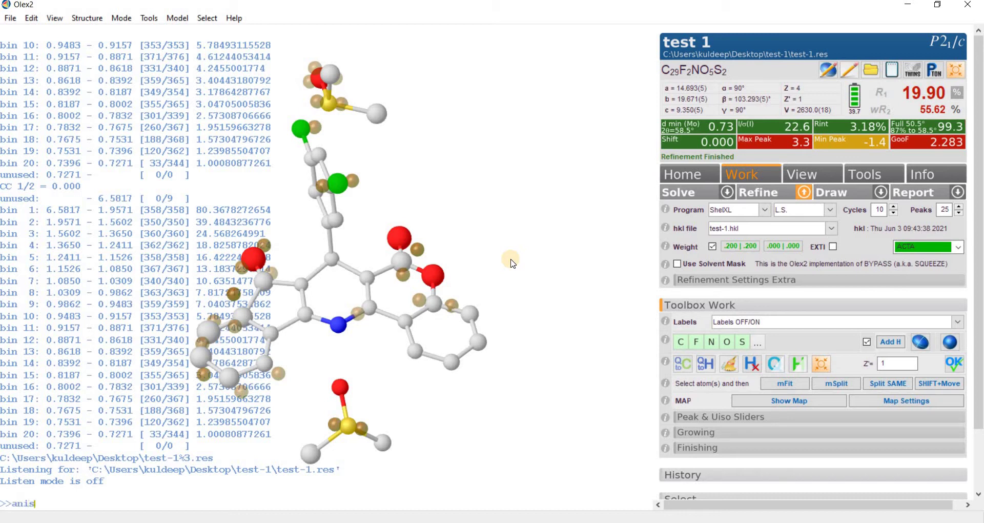
key(Return)
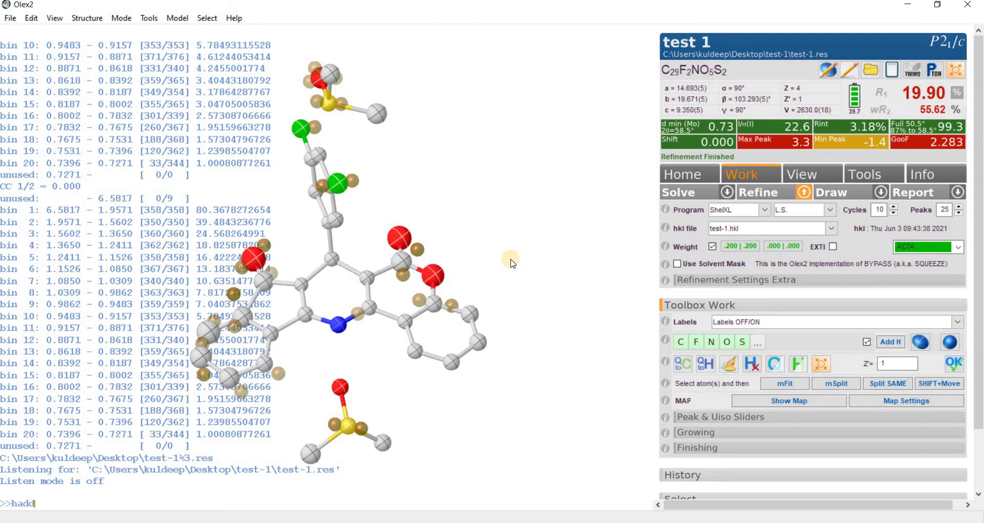
key(Return)
text(refine 10 25)
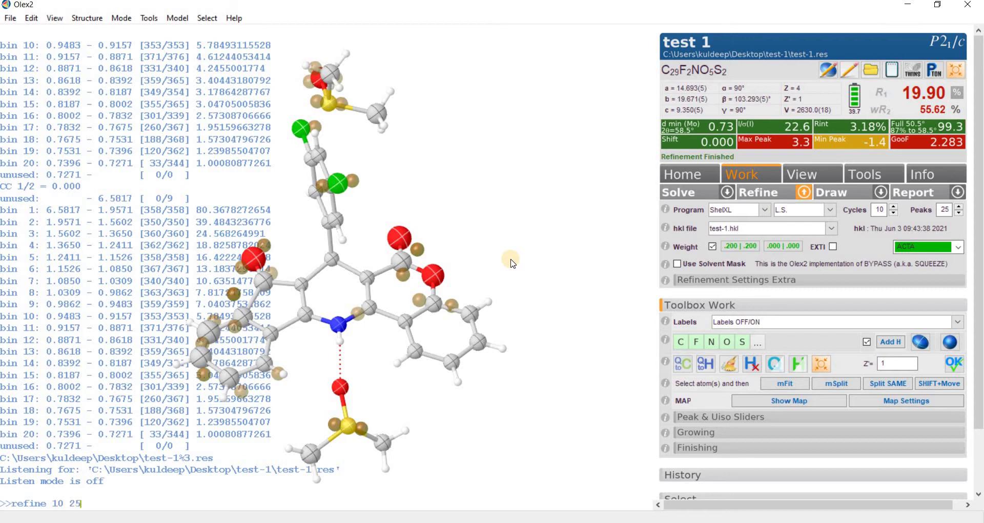
key(Return)
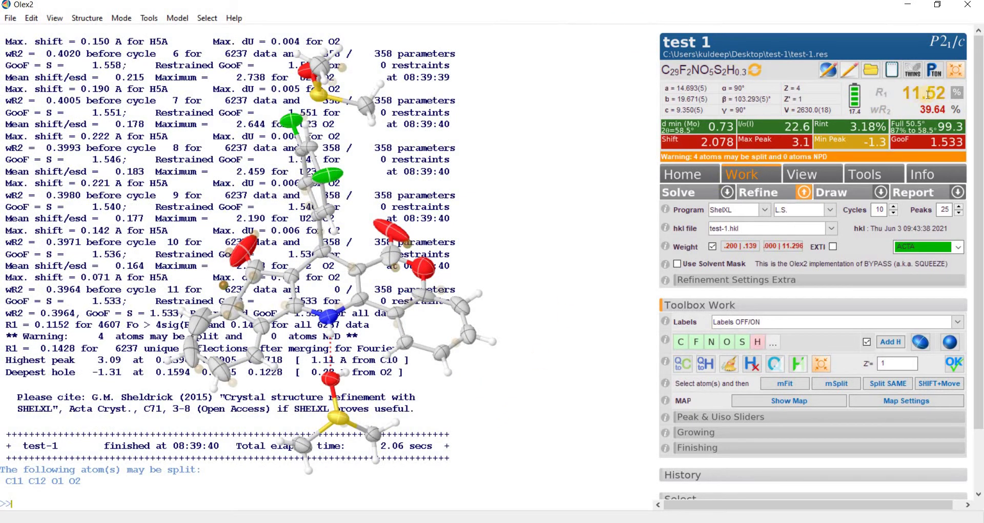
Delete the hydrogen atoms H4H and H5AH attached to the oxygens of the two solvent molecules
drag(556, 233, 334, 382)
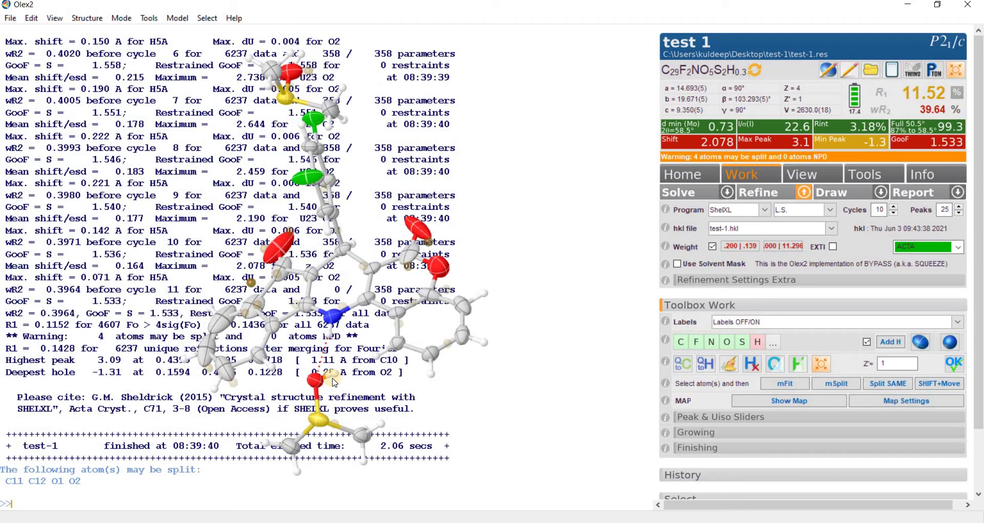
drag(430, 159, 392, 72)
click(455, 139)
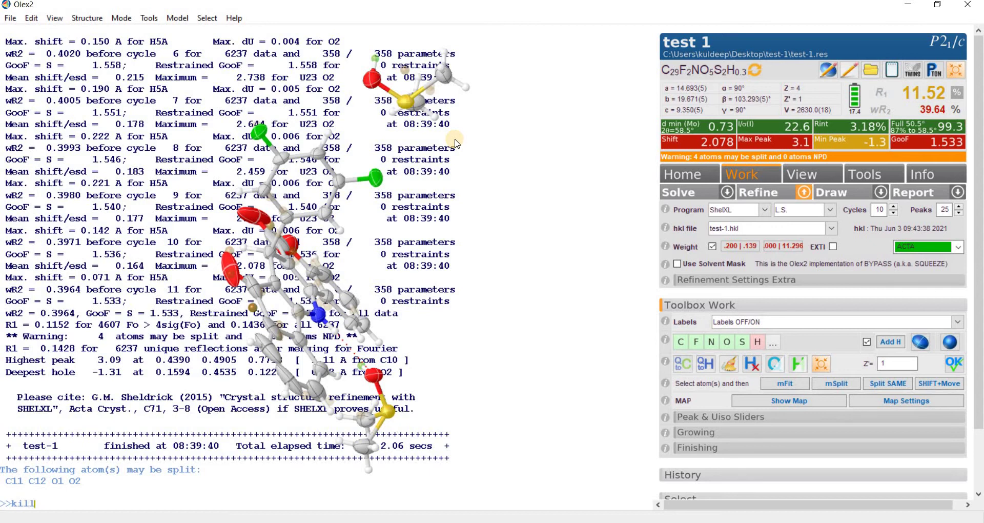
key(Return)
Refine the anisotropic model repeatedly and inspect carbon C19 and the elongated ellipsoid of its neighbouring oxygen
click(746, 200)
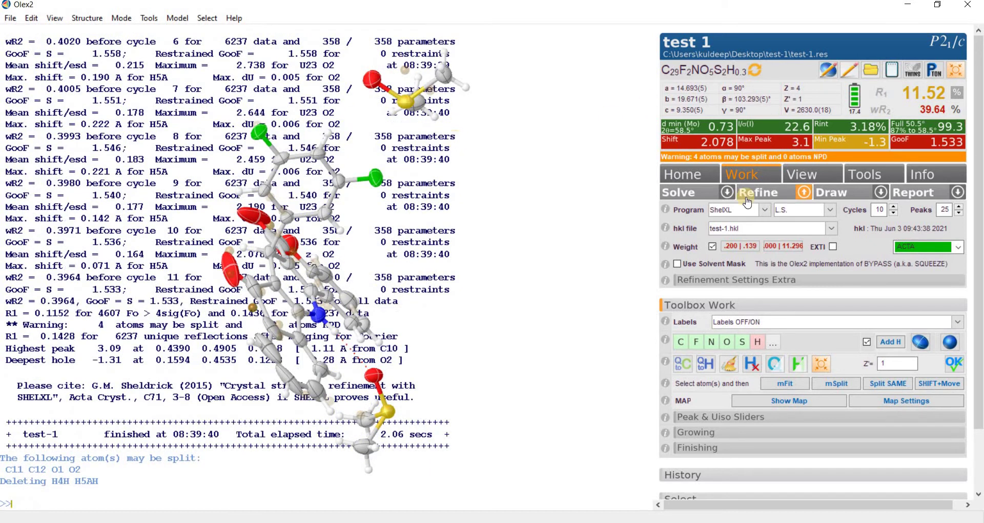
click(411, 300)
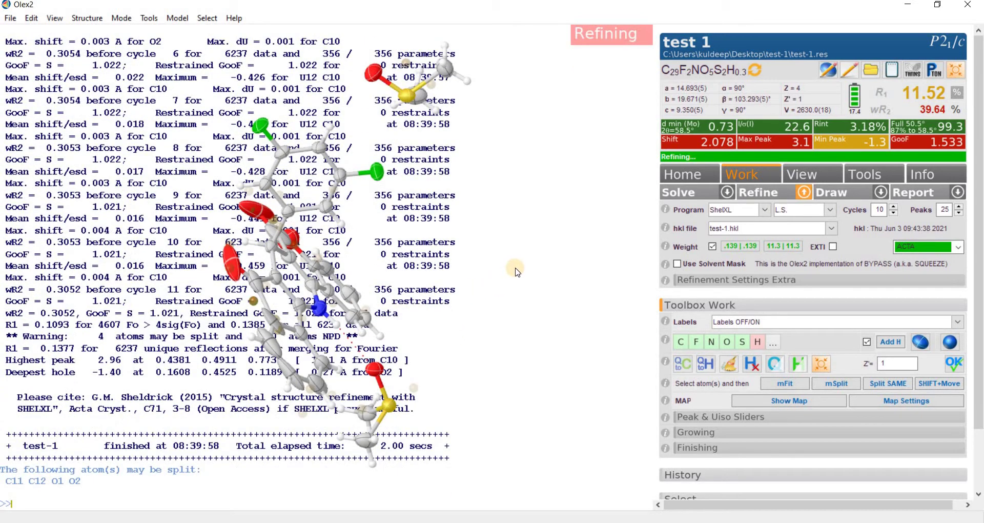
drag(480, 273, 431, 287)
click(673, 191)
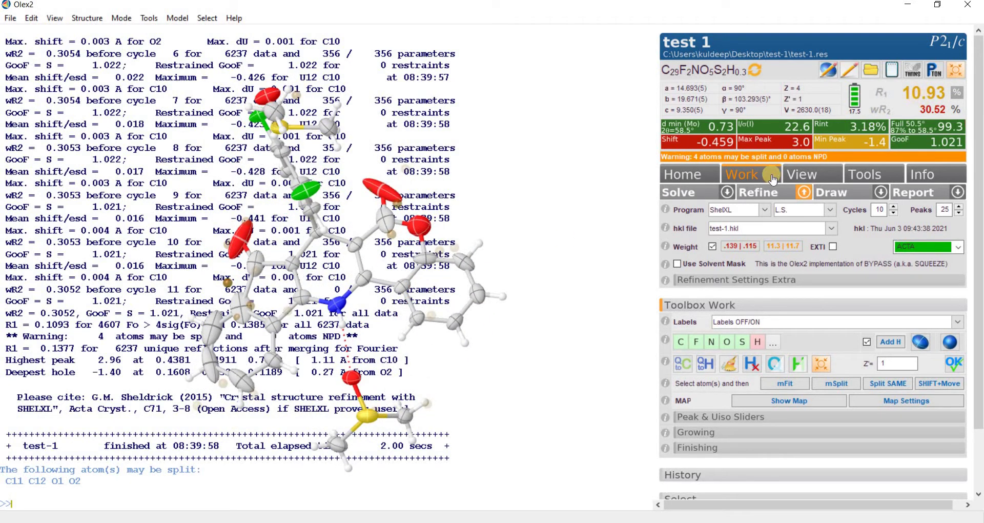
click(760, 194)
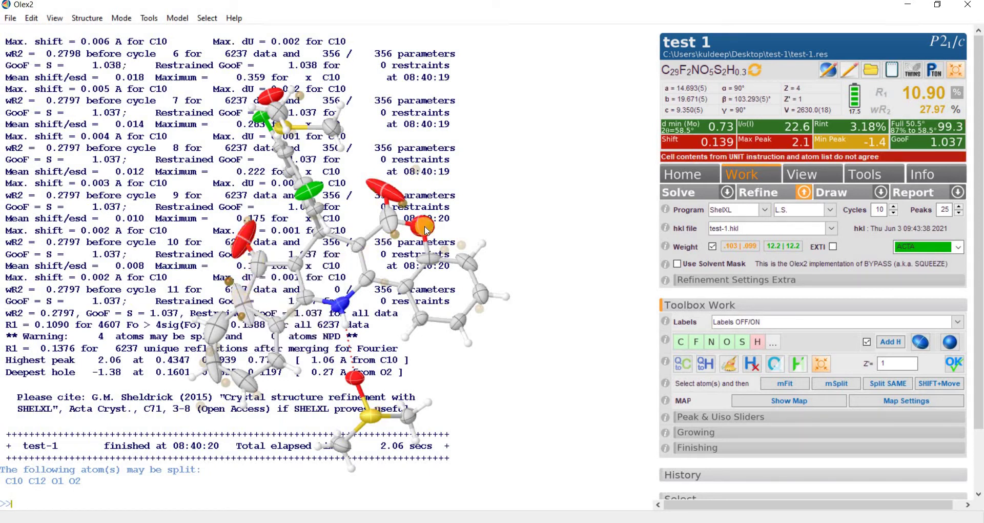
mouse_move(391, 223)
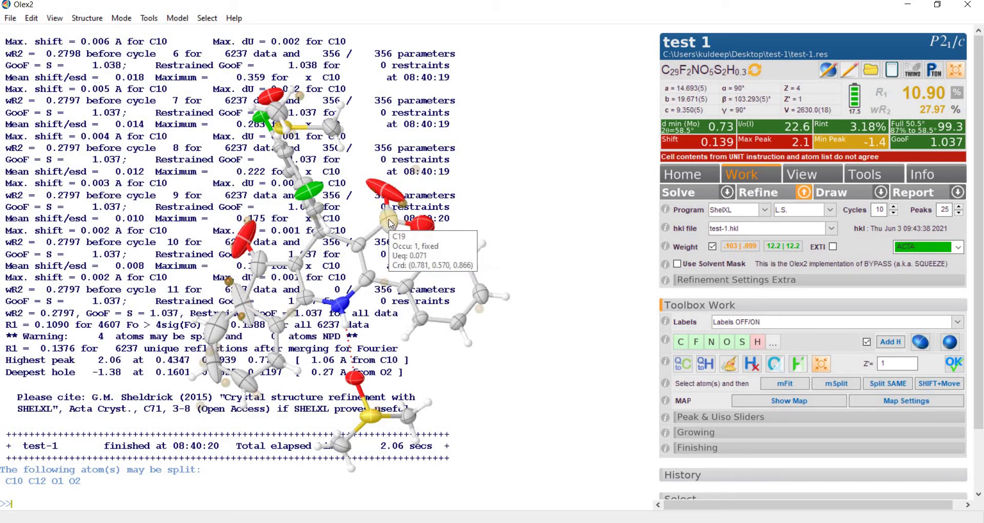
mouse_move(389, 193)
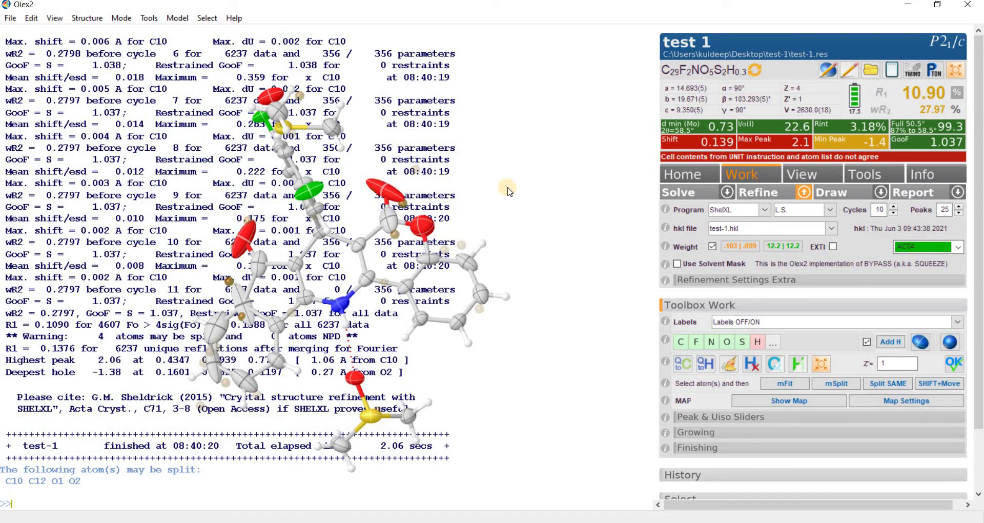
Select all hydrogen atoms in the structure and delete them
drag(492, 225, 501, 155)
drag(388, 283, 530, 291)
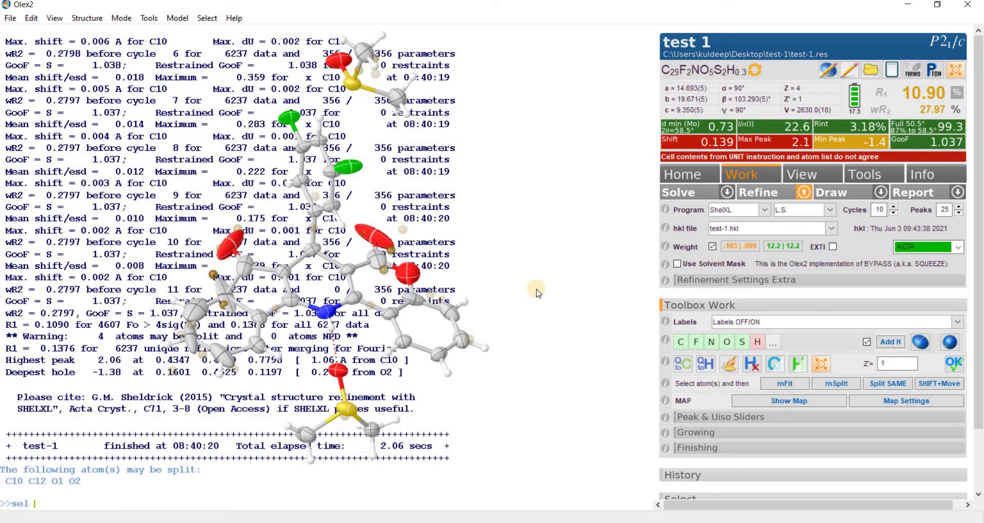
key(Return)
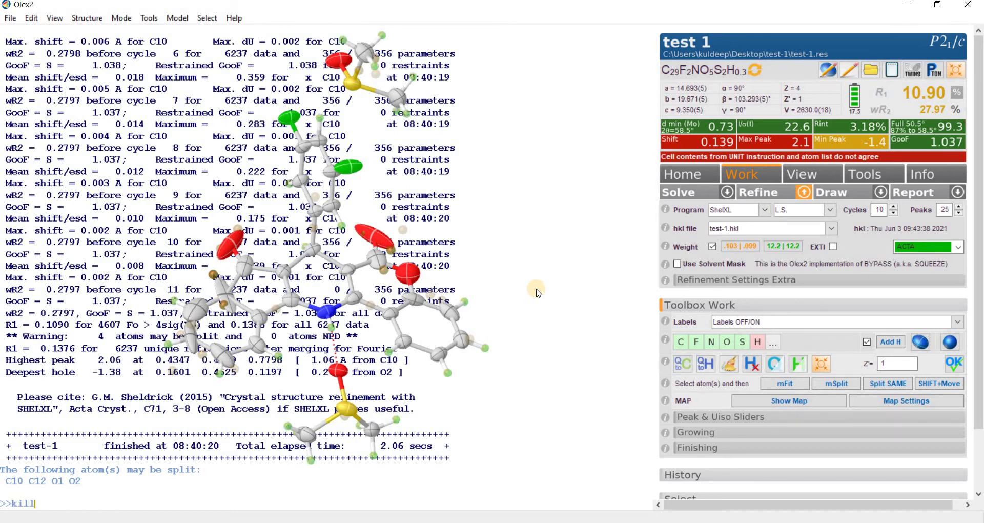
text(kill)
key(Return)
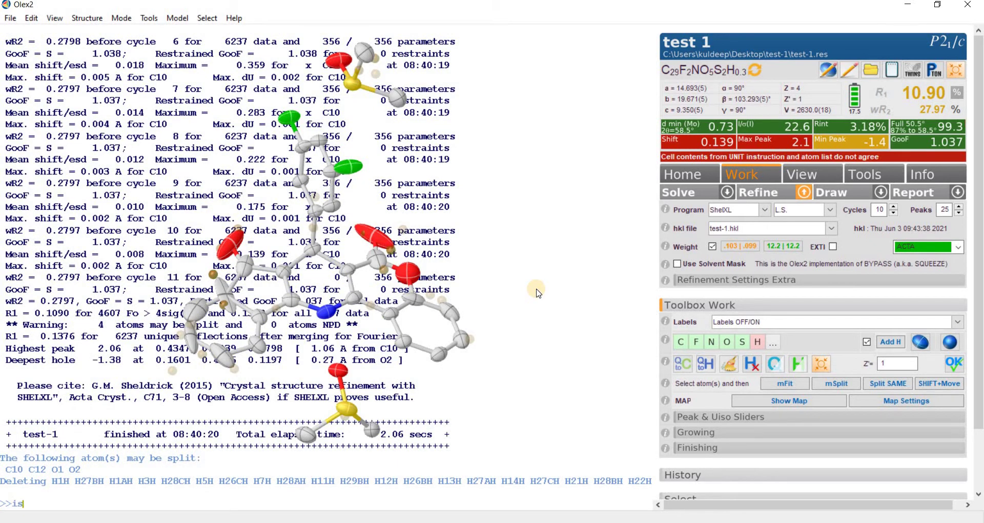
Convert the atoms back to isotropic and refine with 10 cycles and 25 peaks
key(Return)
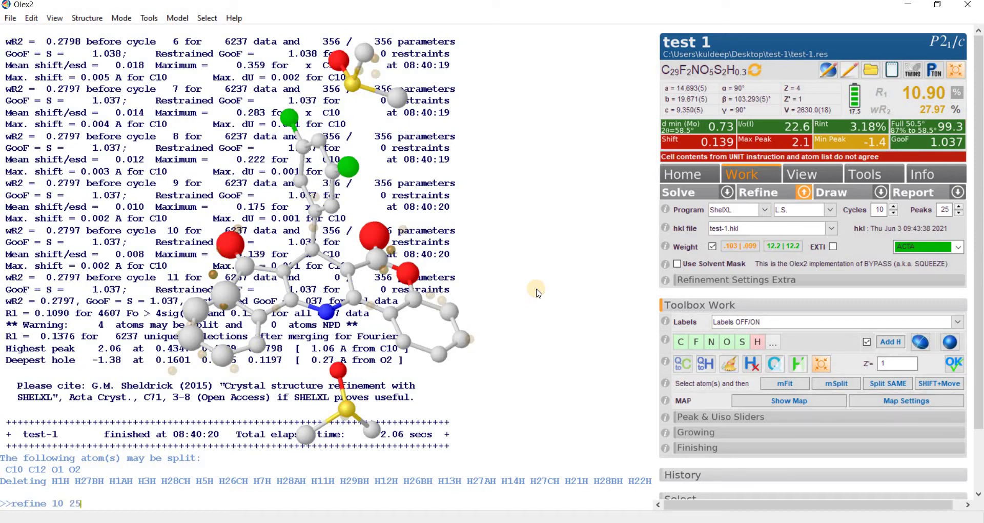
key(Return)
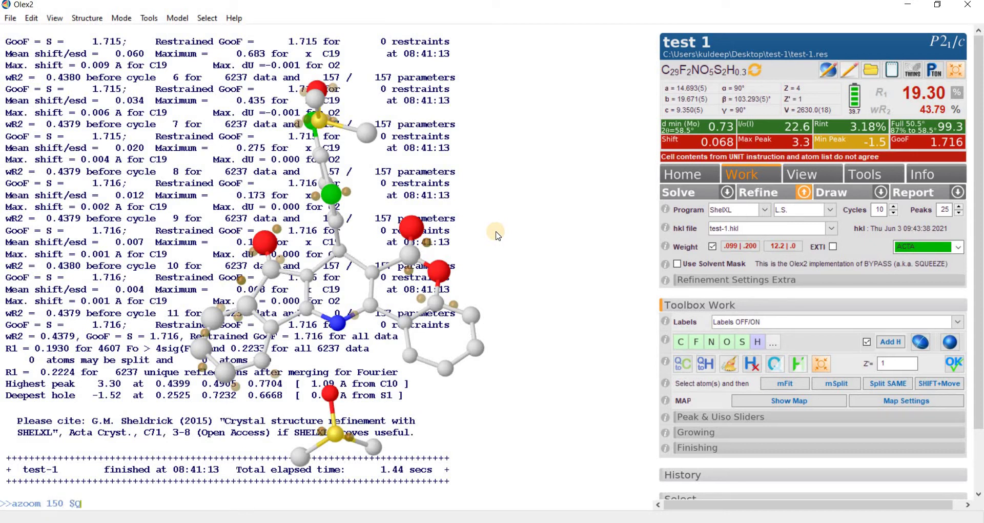
Set the display size of all Q peaks to 150 with azoom and refine the isotropic model again
key(Return)
drag(492, 286, 469, 262)
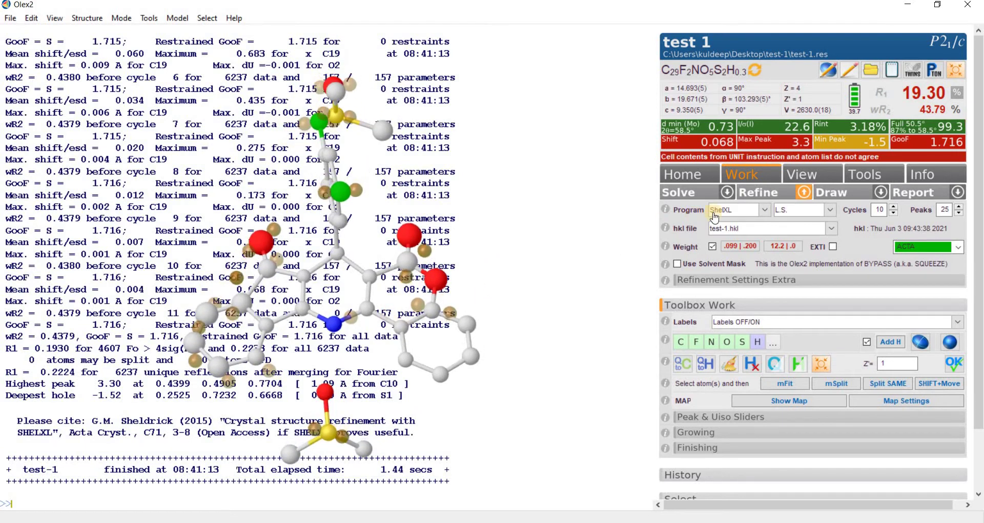
click(756, 193)
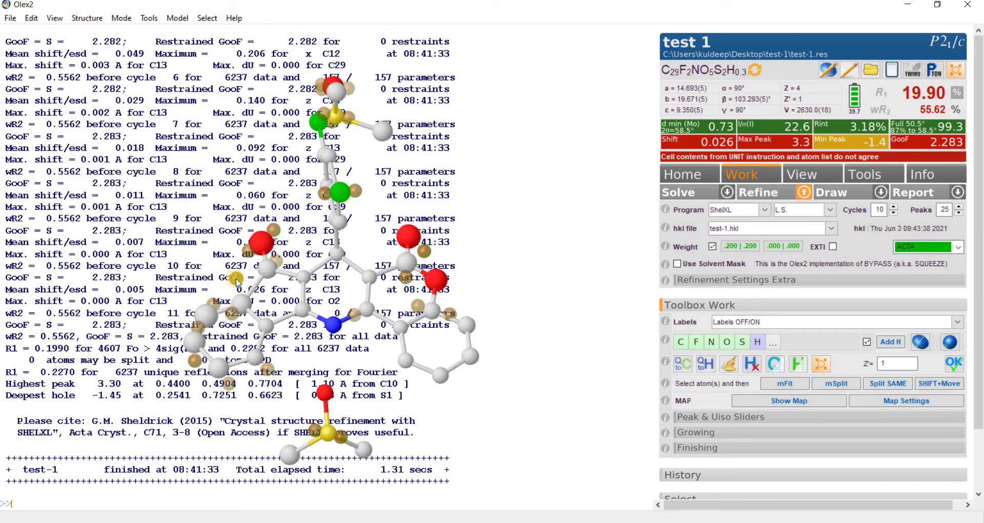
Inspect the residual peaks Q1 and Q9 located beside the carbonyl groups of the molecule
mouse_move(237, 282)
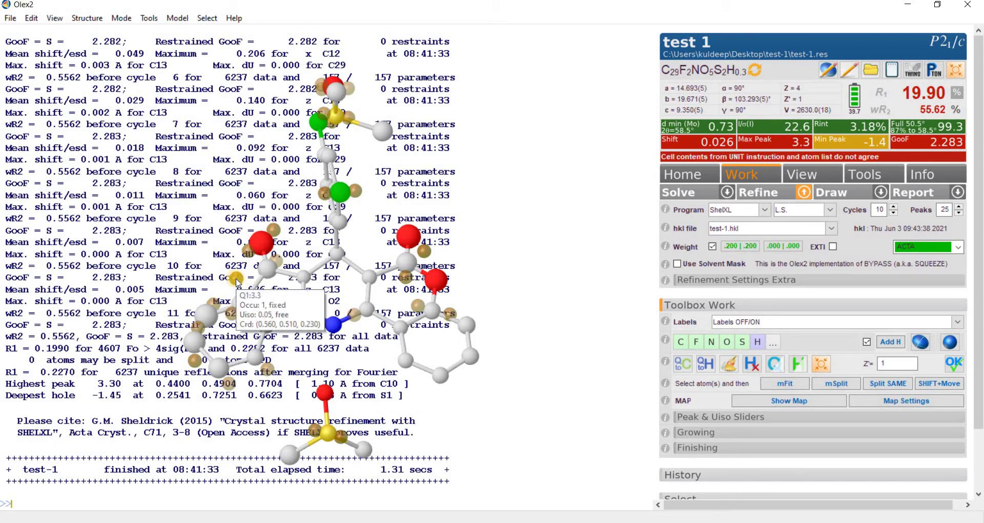
drag(339, 295, 472, 264)
mouse_move(434, 279)
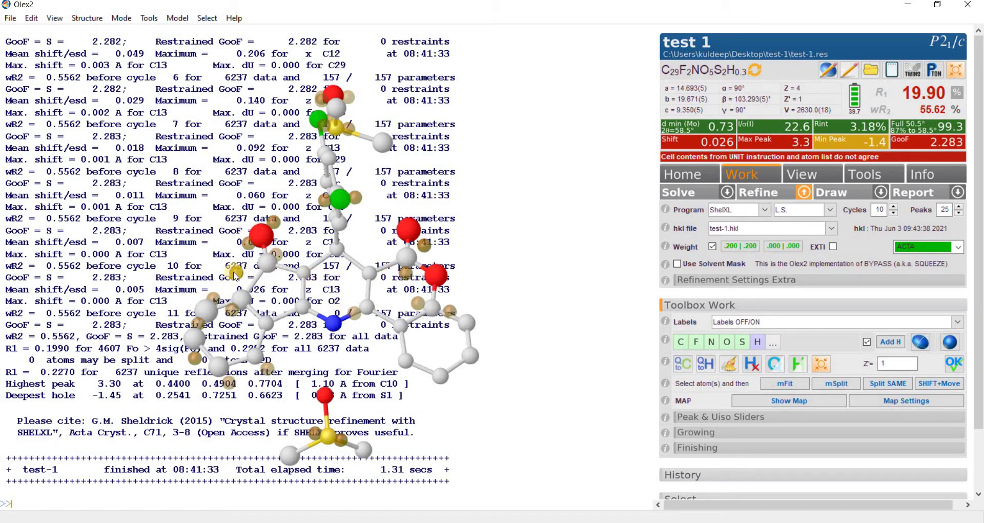
mouse_move(235, 276)
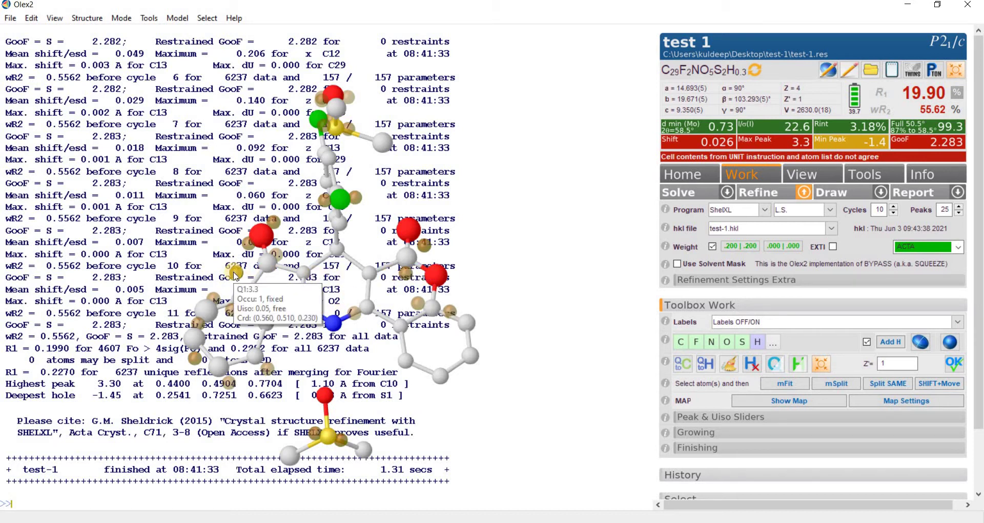
mouse_move(269, 266)
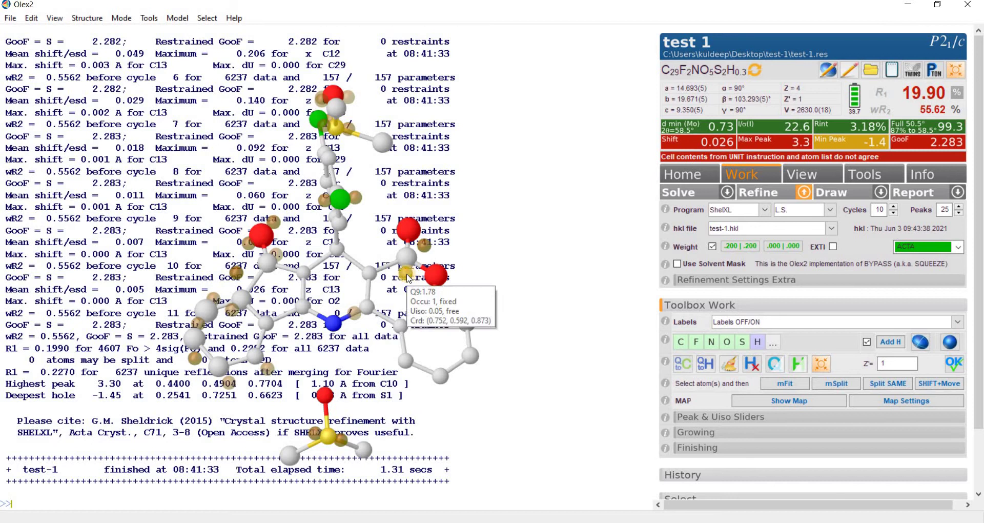
Check the Q peaks around the carbonyl oxygens and select the fused-ring fragment with its carbonyl groups, excluding the fluorinated ring and solvents
mouse_move(263, 238)
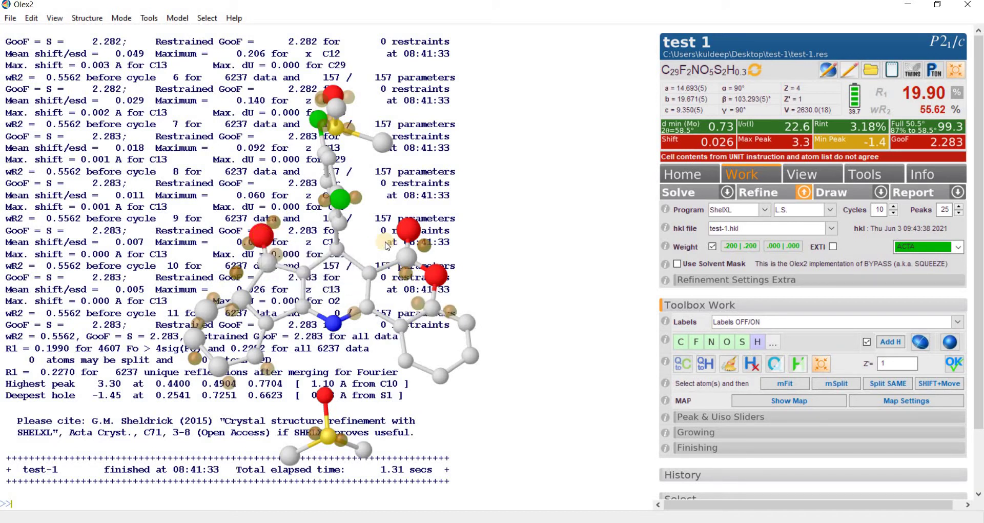
mouse_move(424, 247)
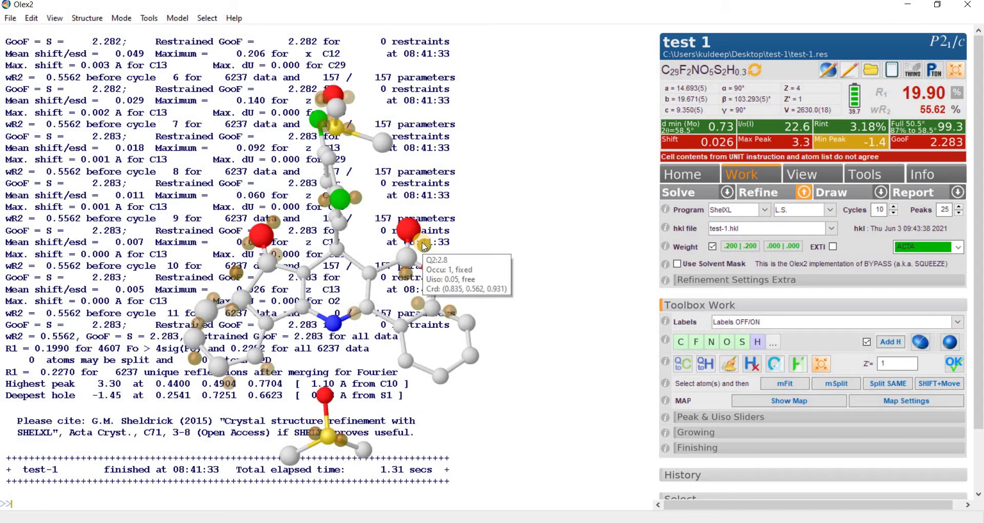
drag(497, 252, 531, 347)
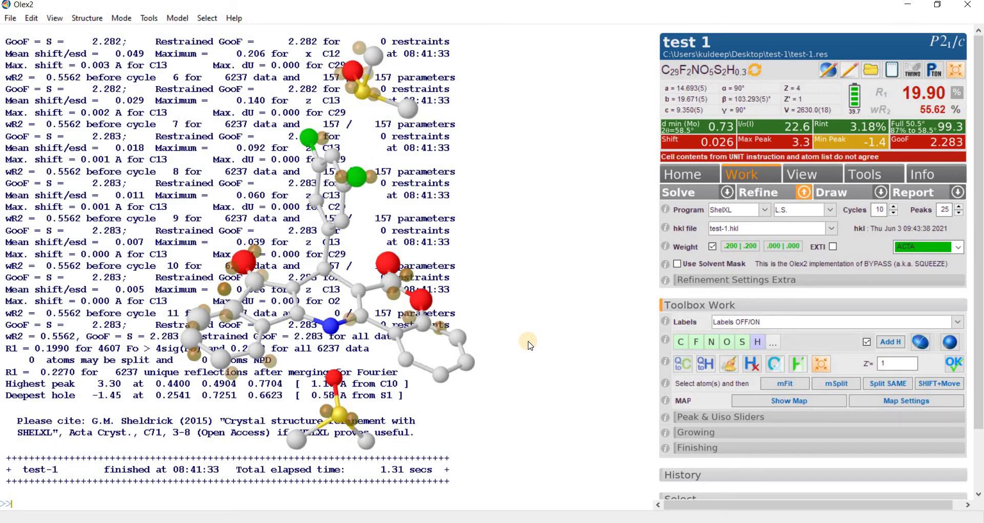
key(ctrl+q)
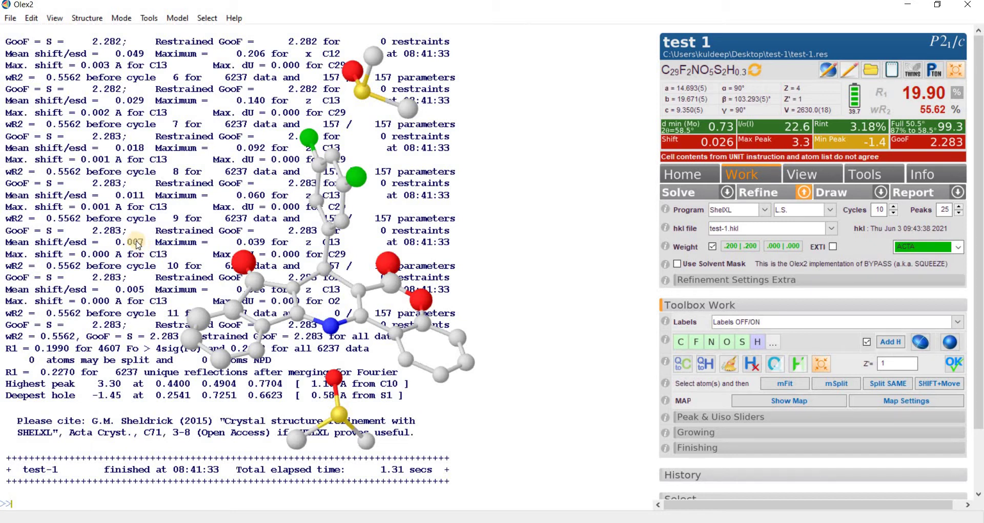
shift+drag(136, 241, 508, 391)
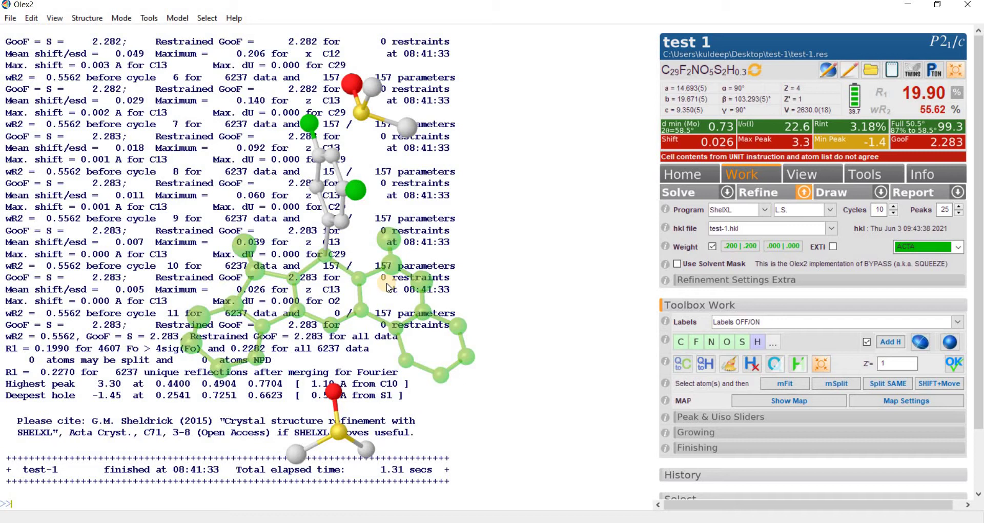
key(ctrl+q)
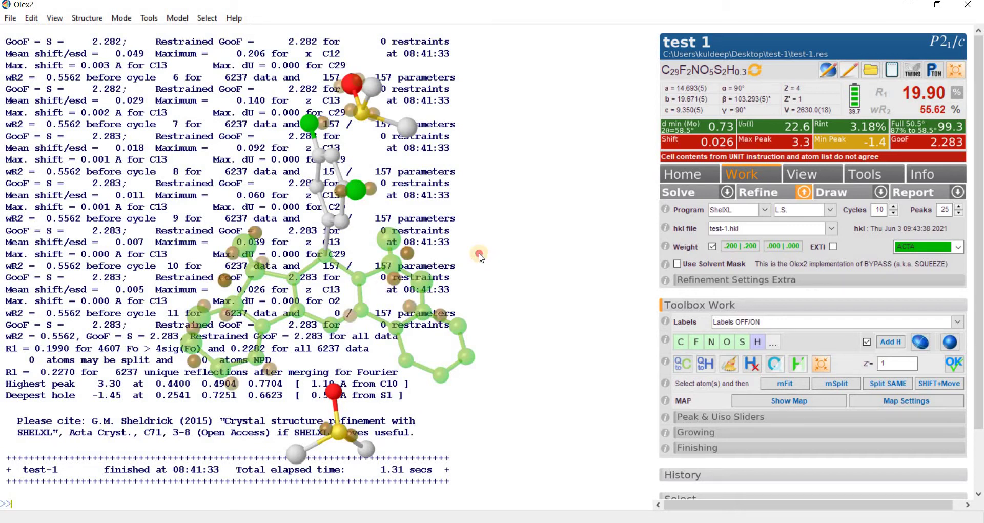
drag(481, 256, 480, 240)
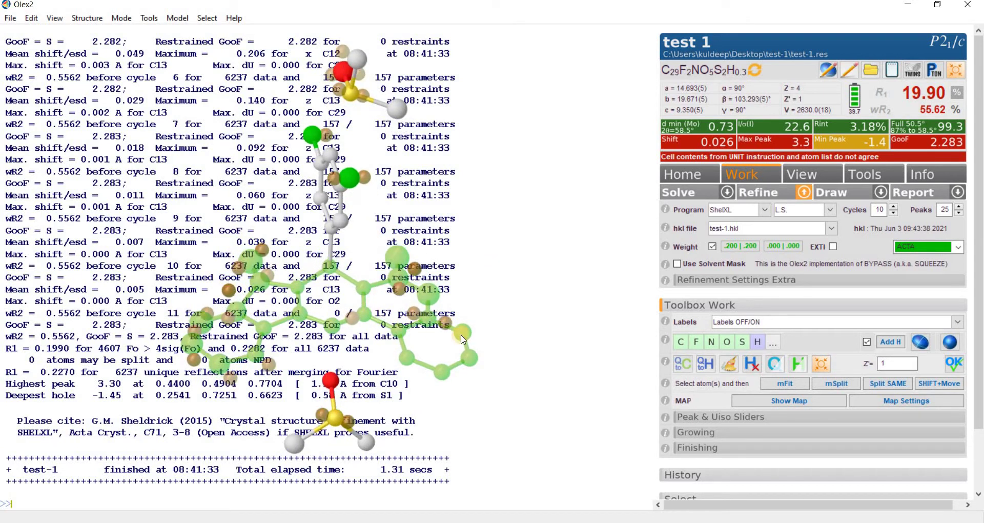
Split the selected fragment with Split SAME, orienting the copy as a flipped second component over the residual peaks
click(888, 385)
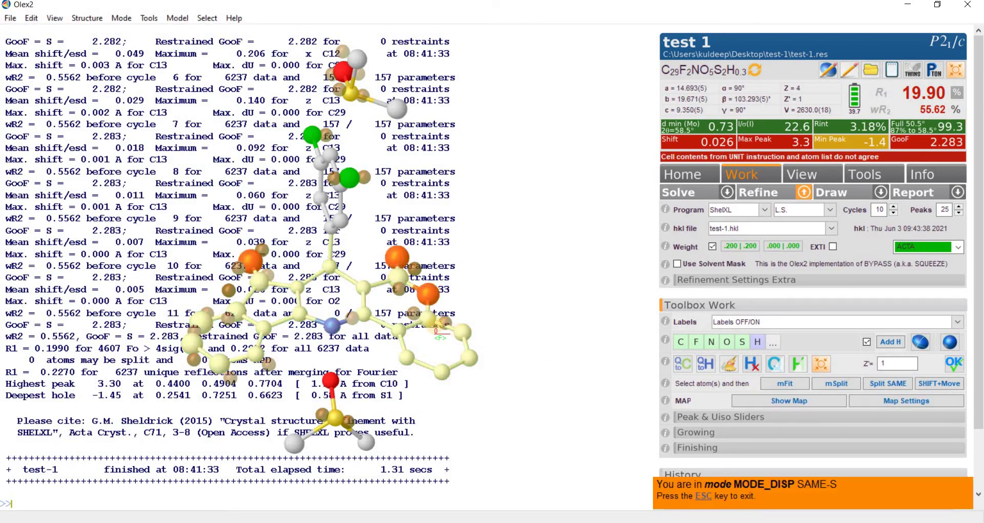
drag(506, 257, 505, 278)
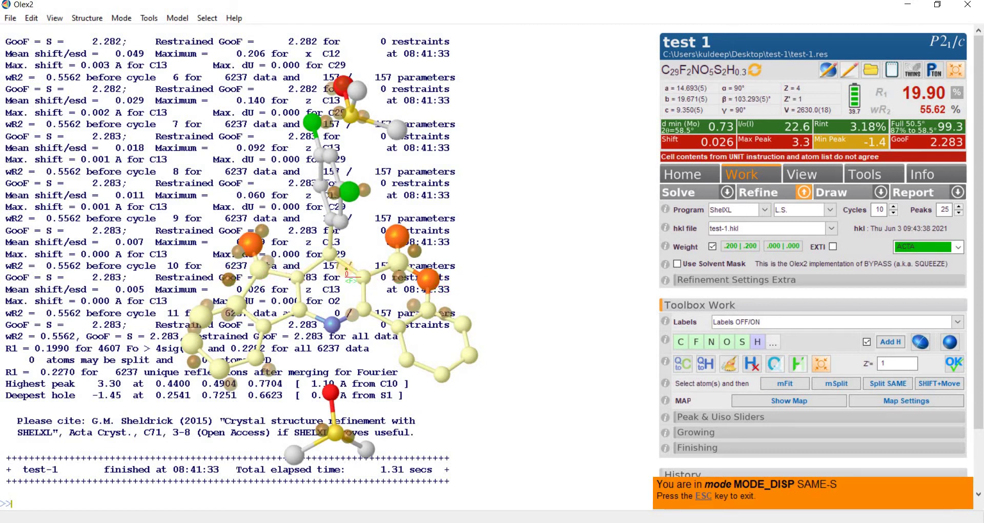
click(429, 281)
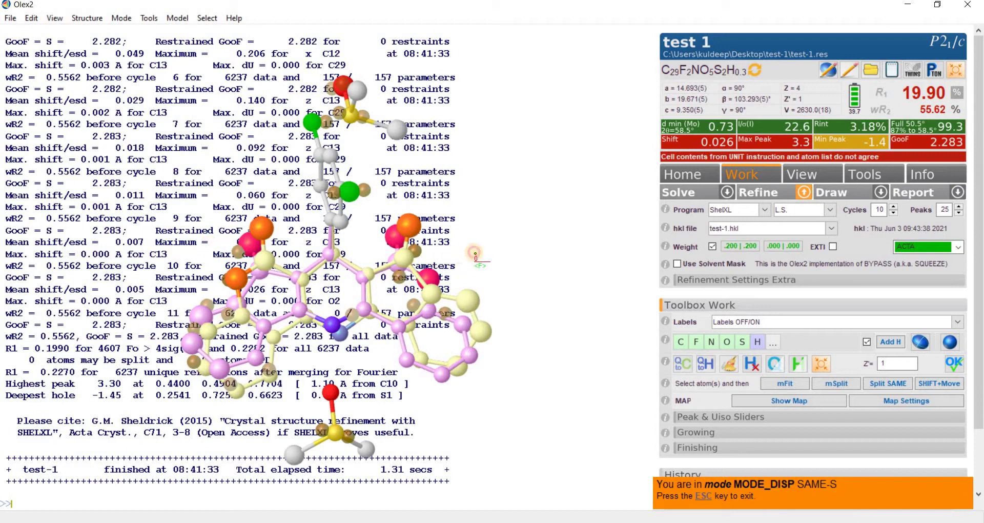
drag(474, 253, 506, 286)
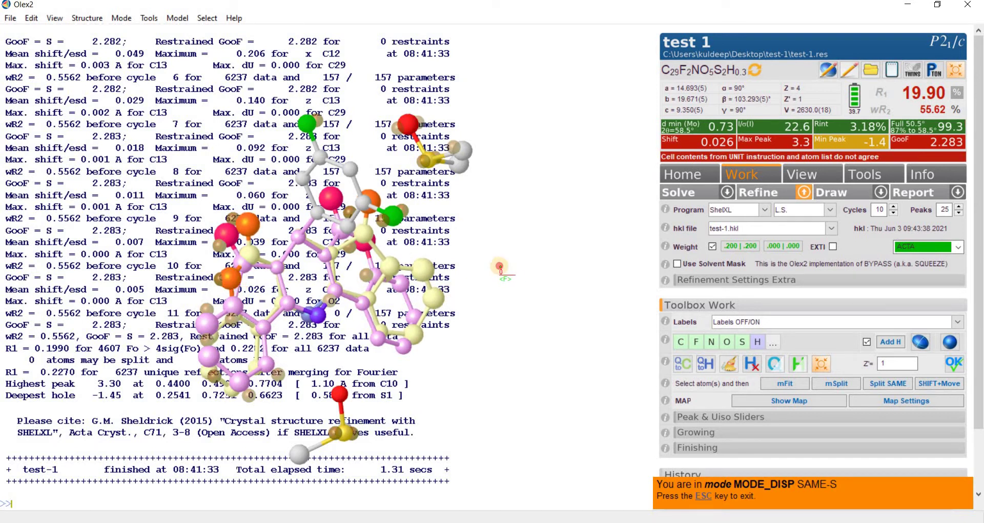
drag(501, 268, 411, 264)
drag(344, 315, 400, 245)
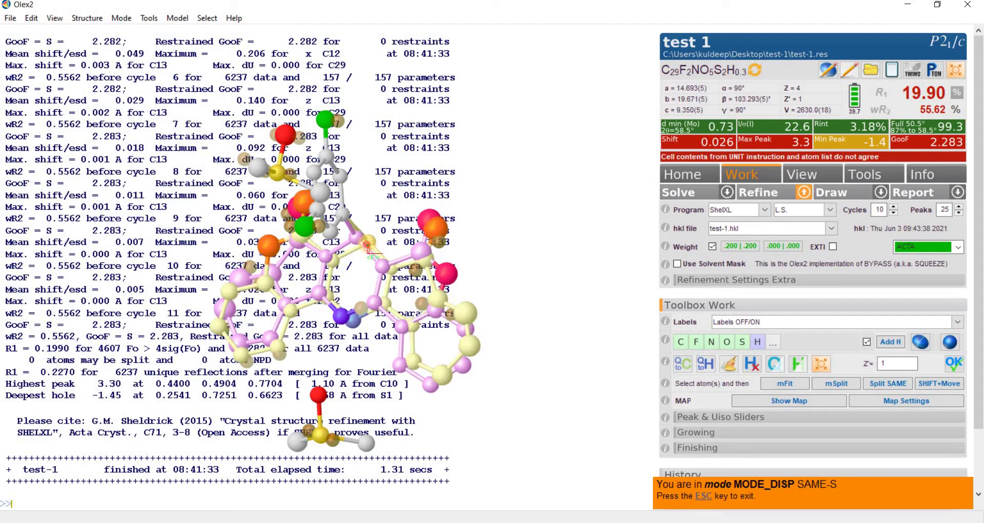
drag(367, 248, 451, 303)
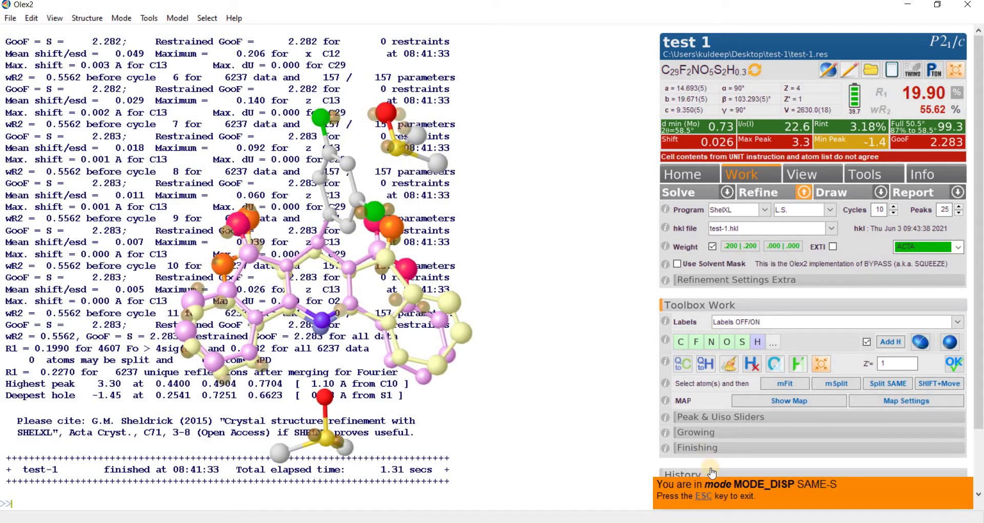
click(705, 501)
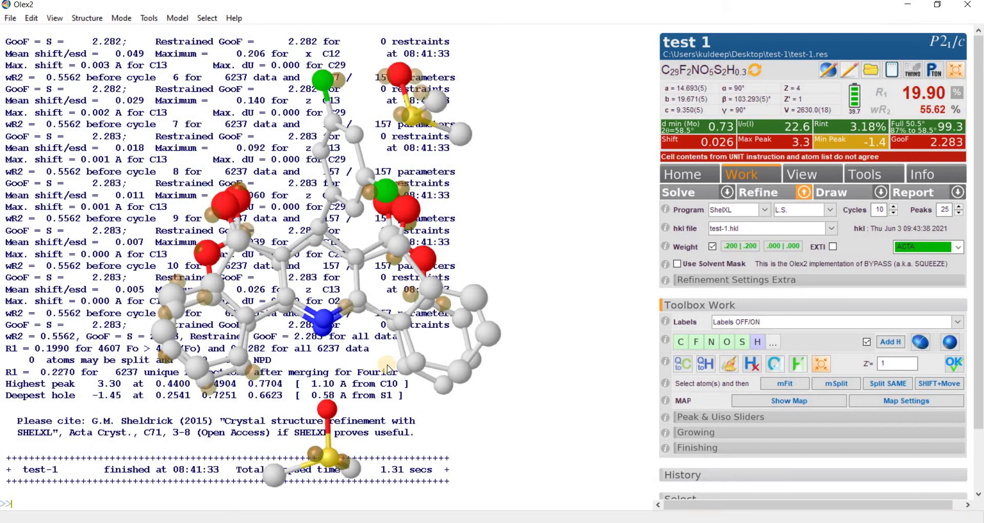
drag(359, 366, 355, 366)
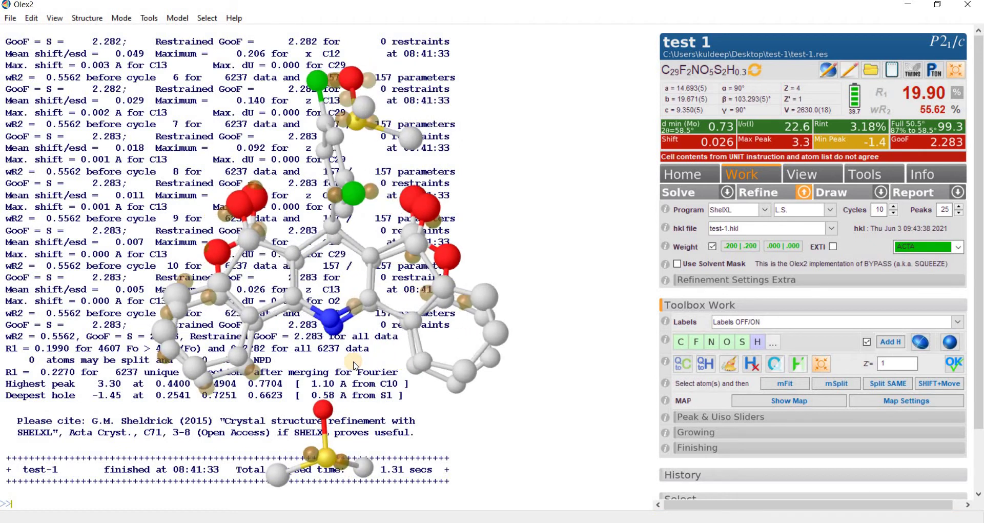
Open the test-1 instruction file in Notepad, review the SADI restraints for the split atoms, and close it
key(Return)
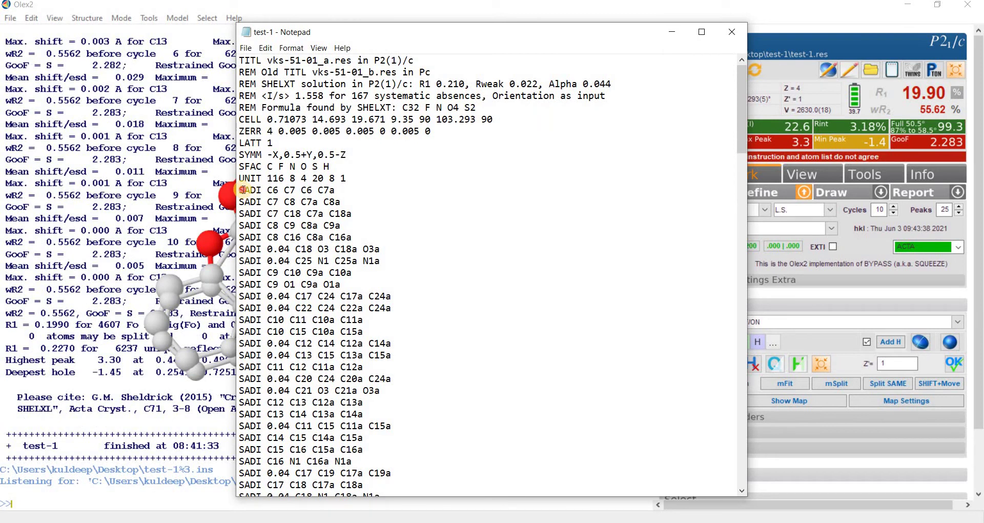
drag(243, 189, 380, 473)
scroll(466, 313, down, 1)
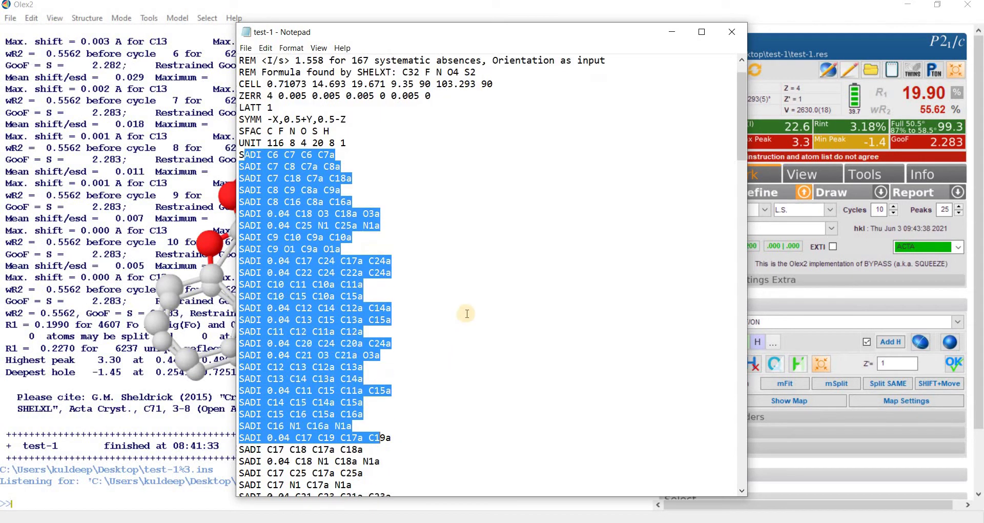
scroll(467, 313, down, 12)
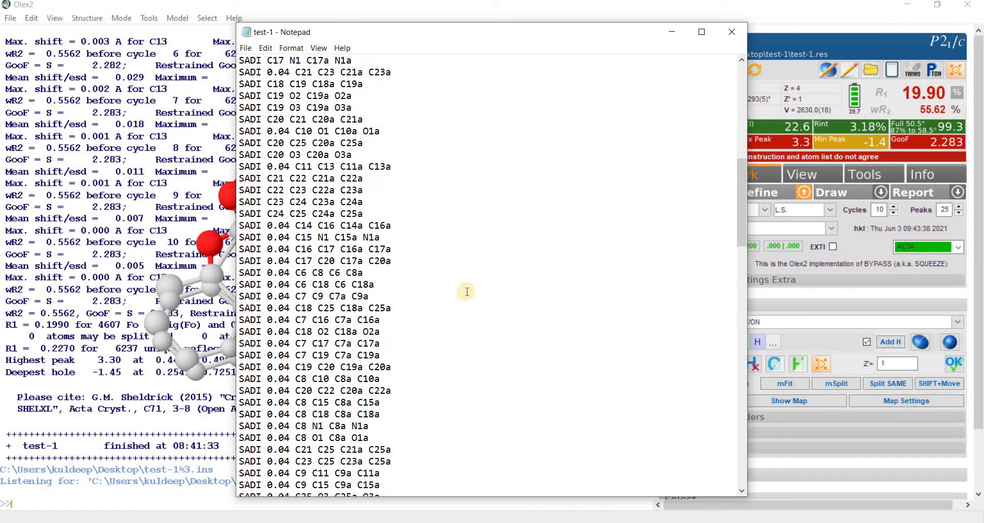
scroll(467, 291, down, 9)
scroll(394, 287, up, 7)
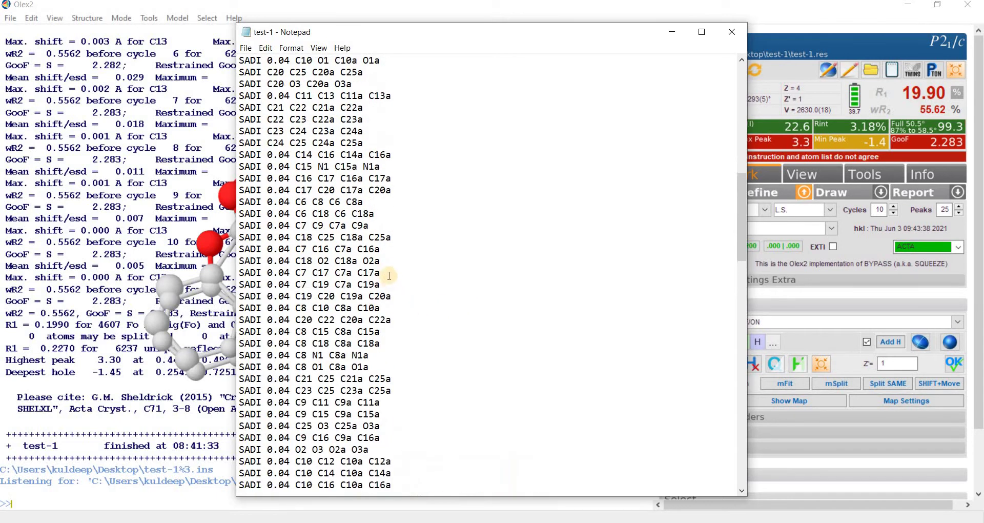
scroll(390, 275, up, 12)
click(732, 32)
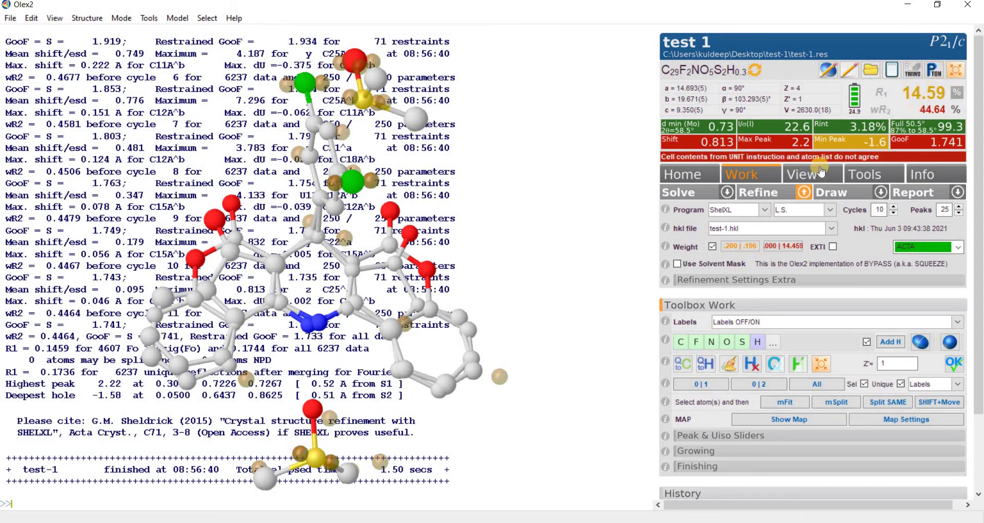
Refine the split model repeatedly with 10 cycles and updated weights until the shift and weighting scheme settle
click(759, 192)
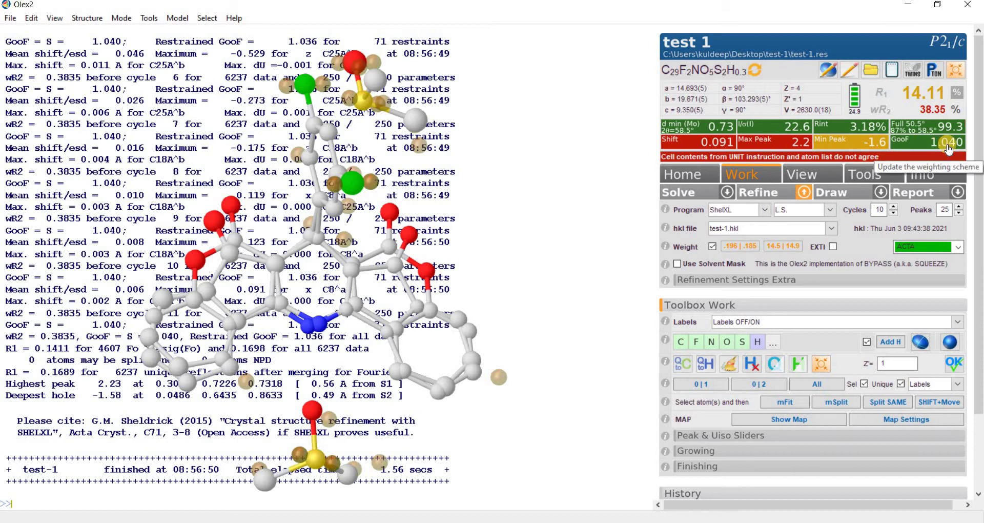
click(763, 196)
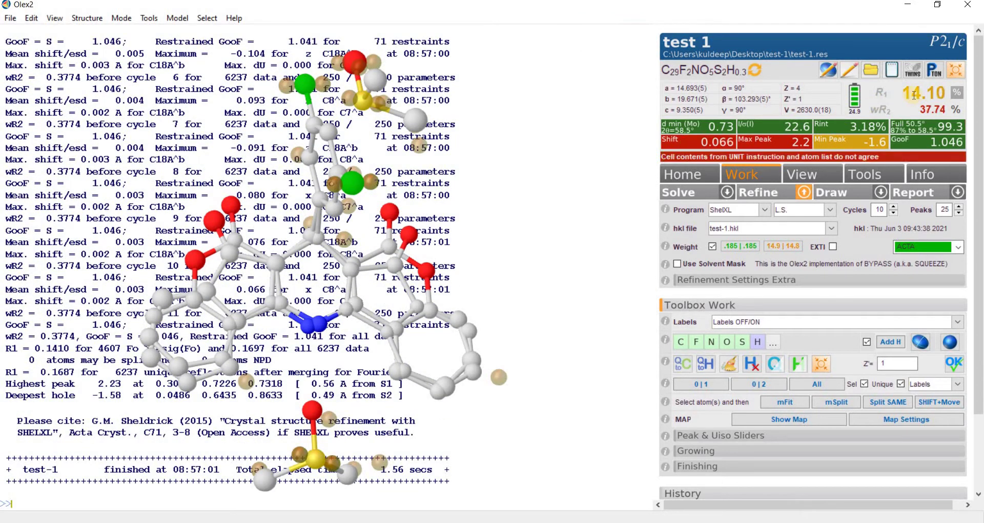
click(746, 194)
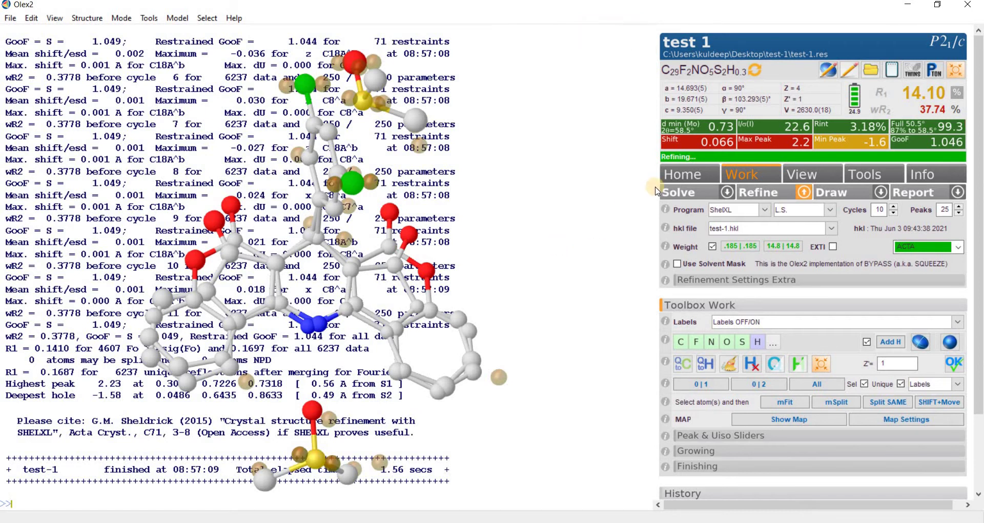
click(756, 194)
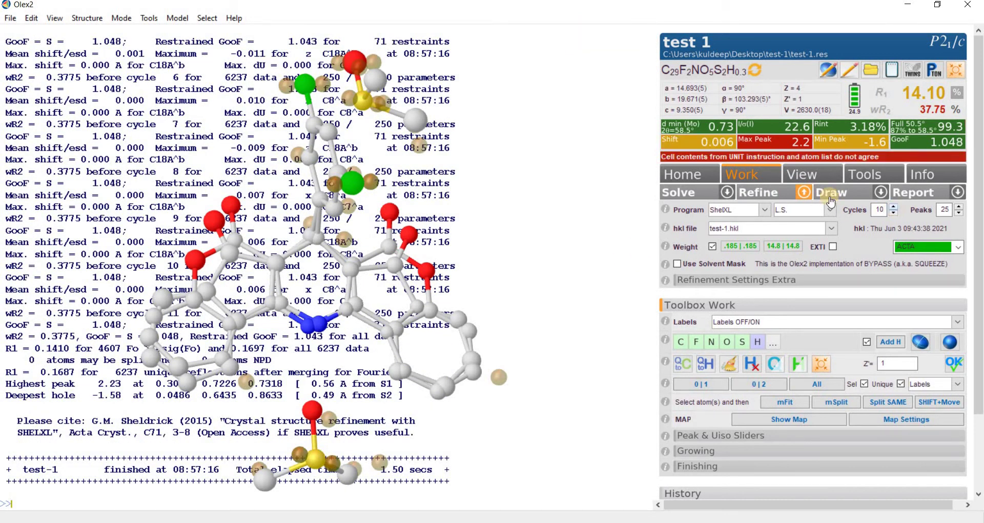
Display parts 0 and 1 of the disordered model, switch to parts 0 and 2, and restore all parts
mouse_move(536, 224)
mouse_down()
mouse_move(516, 217)
mouse_move(529, 214)
mouse_up()
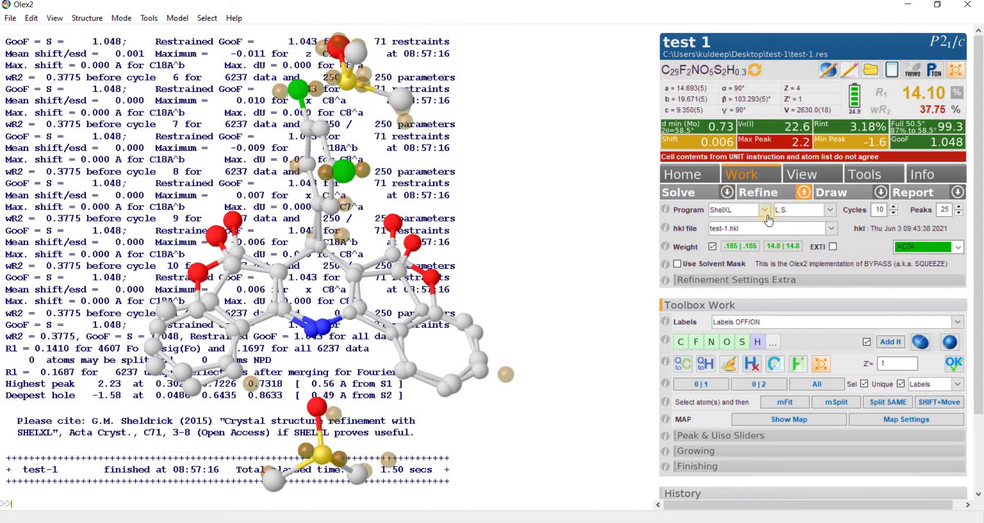
drag(529, 334, 541, 292)
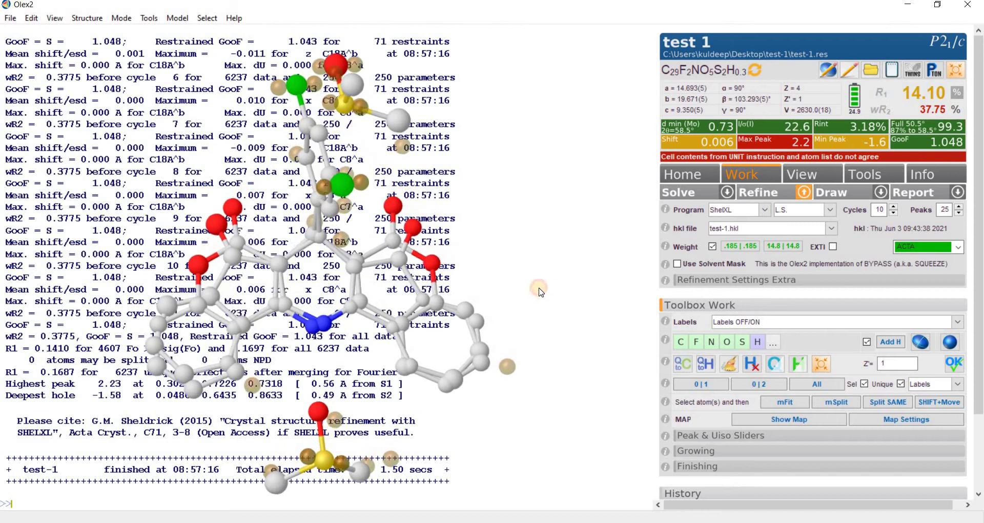
click(710, 388)
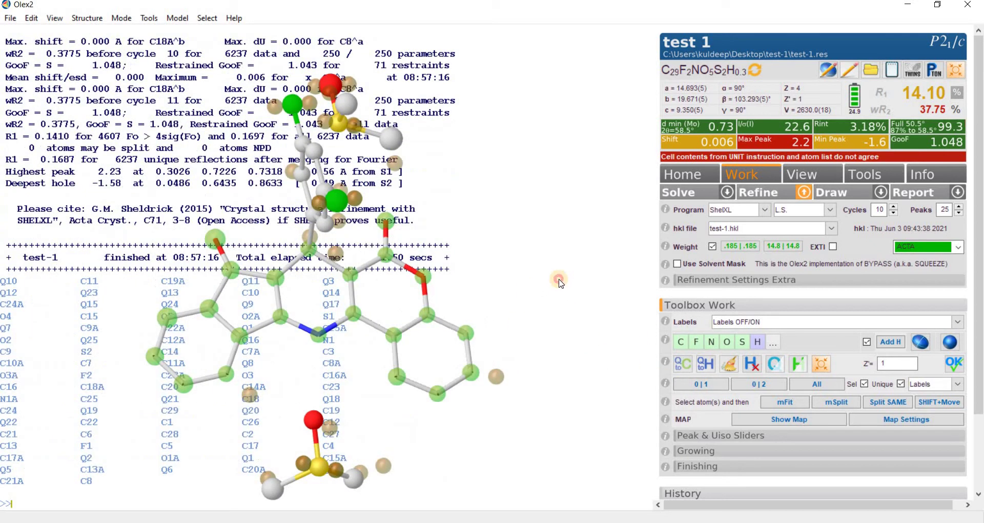
drag(554, 284, 590, 259)
click(753, 385)
click(830, 374)
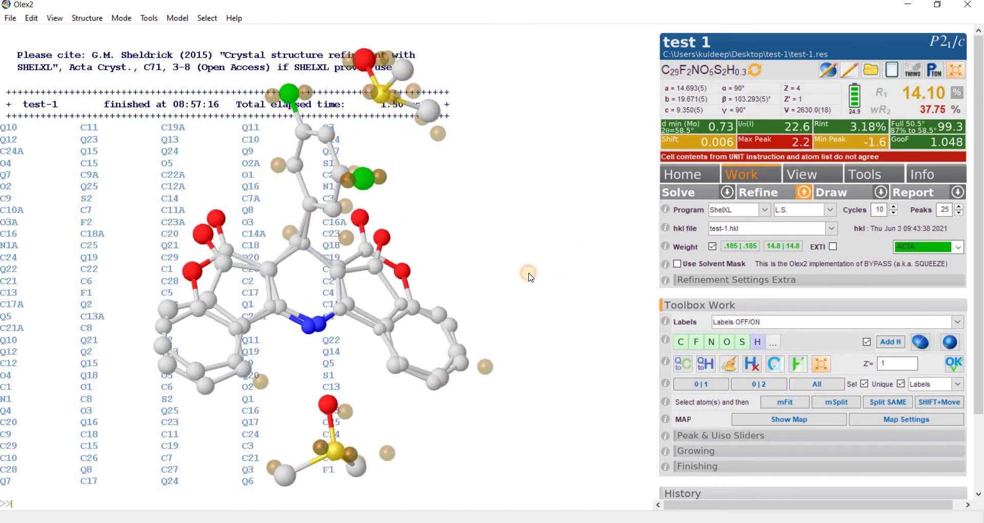
Make the non-hydrogen atoms anisotropic with anis and add hydrogen atoms with hadd
drag(528, 273, 561, 288)
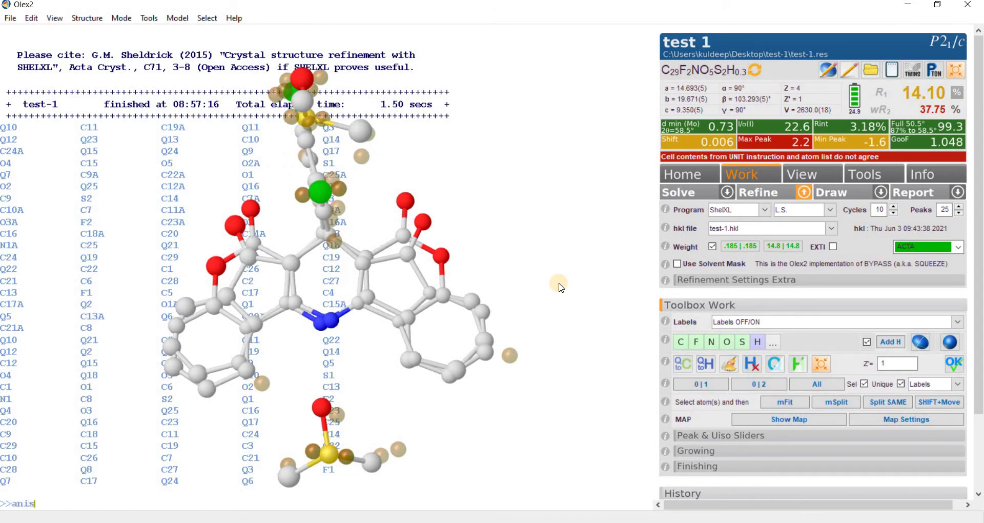
key(Return)
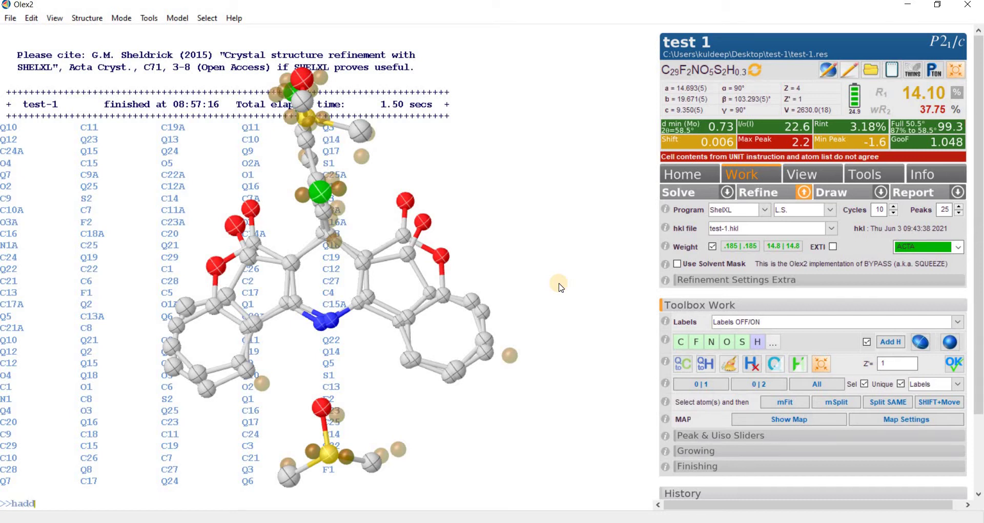
text(hadd)
key(Return)
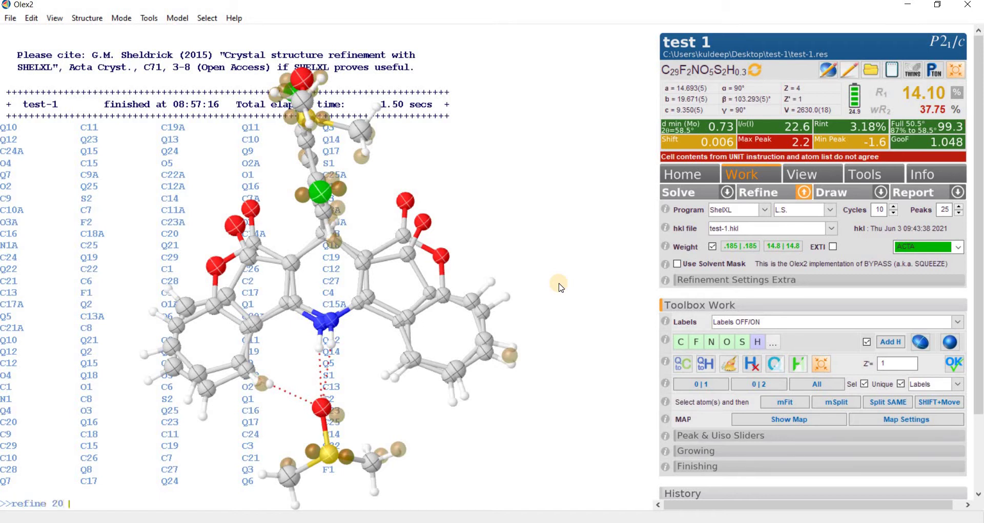
Refine the anisotropic model with 20 cycles and 25 peaks, and examine the ellipsoids of the disordered rings
text(refine 20 25)
key(Return)
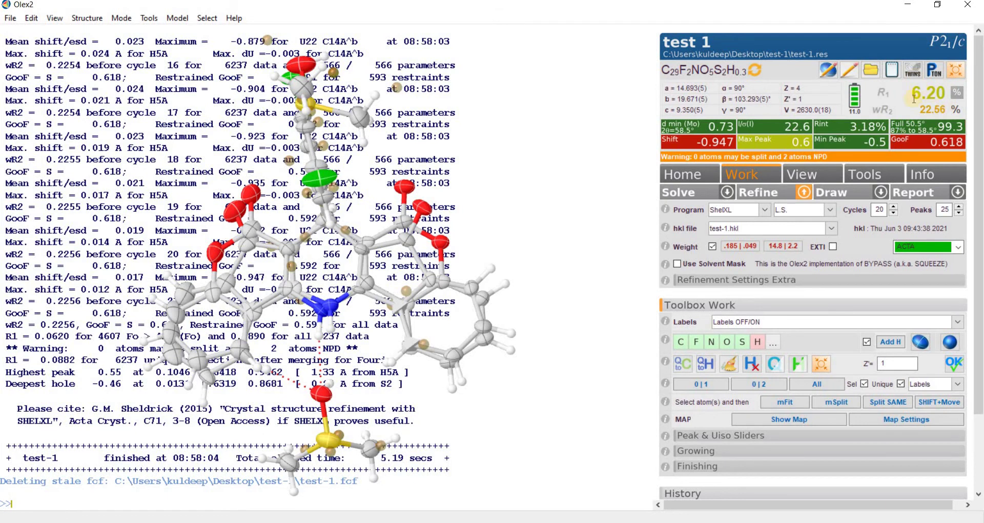
drag(575, 193, 560, 217)
drag(400, 279, 414, 316)
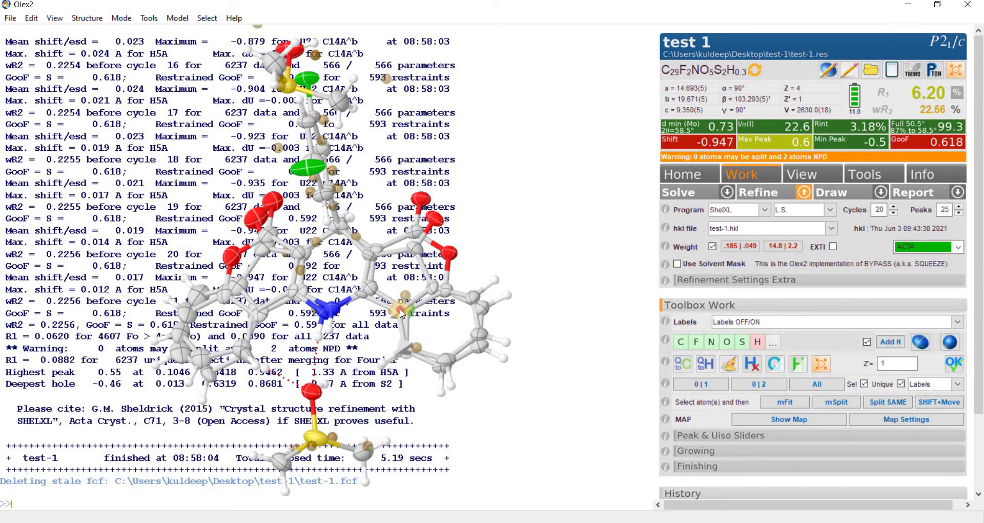
Refine the disordered anisotropic model again with the updated weighting scheme and check the ellipsoids of both ring components
mouse_move(474, 340)
text(e)
click(757, 199)
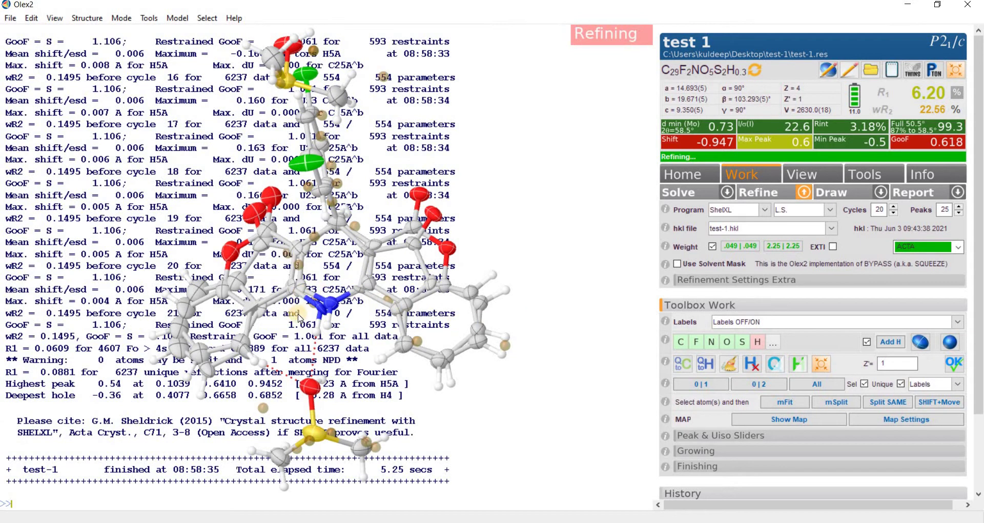
drag(266, 363, 243, 315)
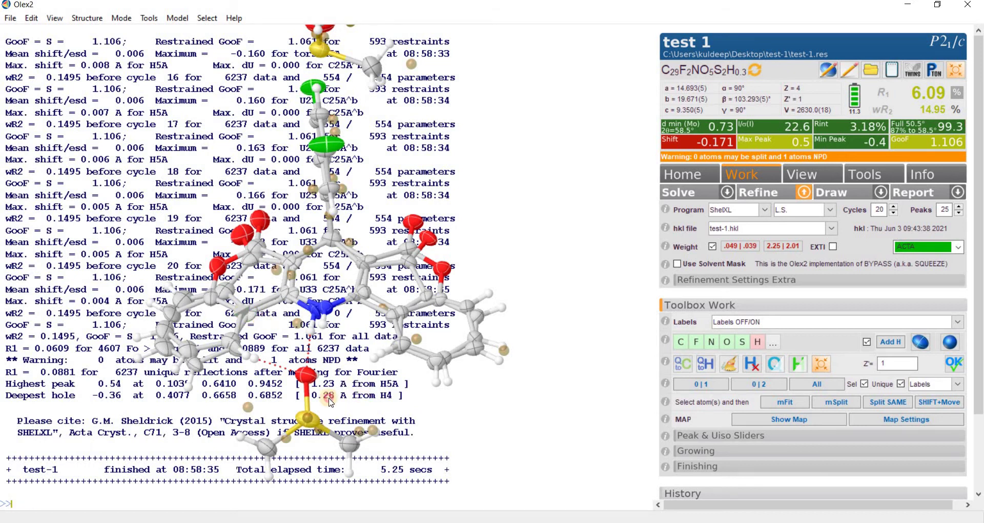
Delete the stray hydrogen atoms H4H and H5AH with kill and refine the model again with 20 cycles
drag(331, 402, 314, 393)
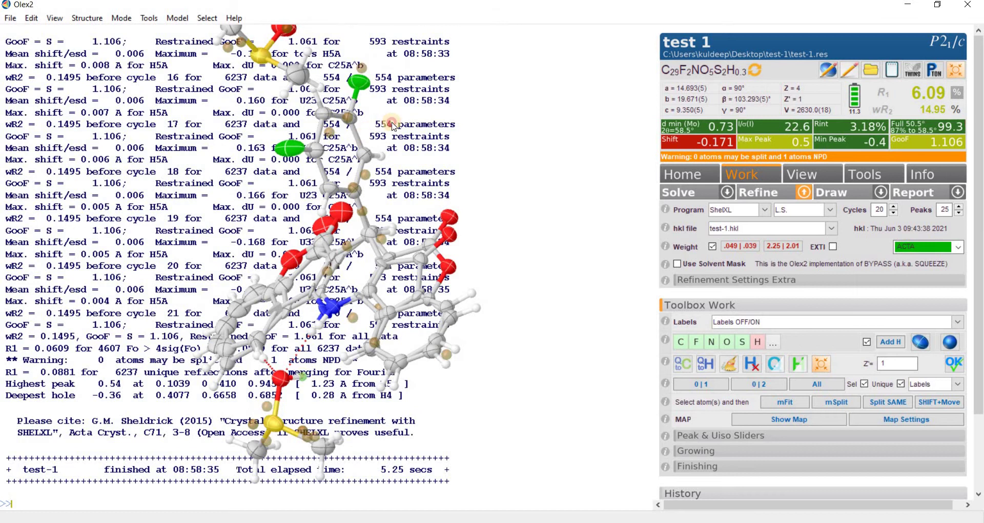
drag(429, 132, 491, 102)
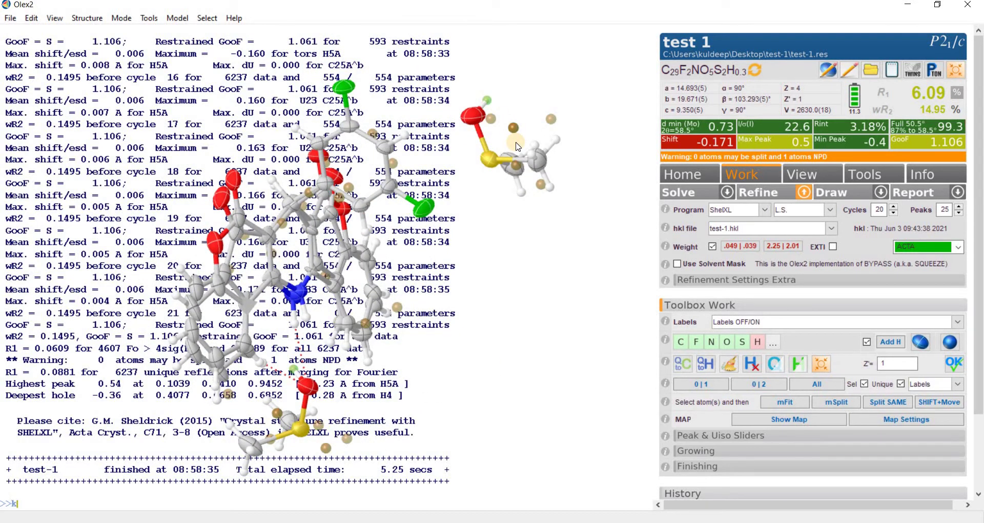
text(l)
key(Return)
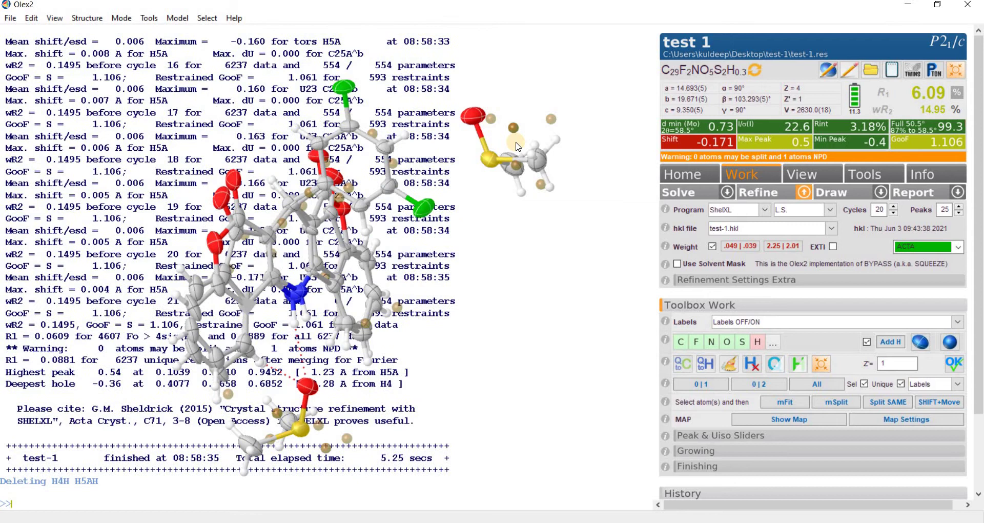
click(754, 193)
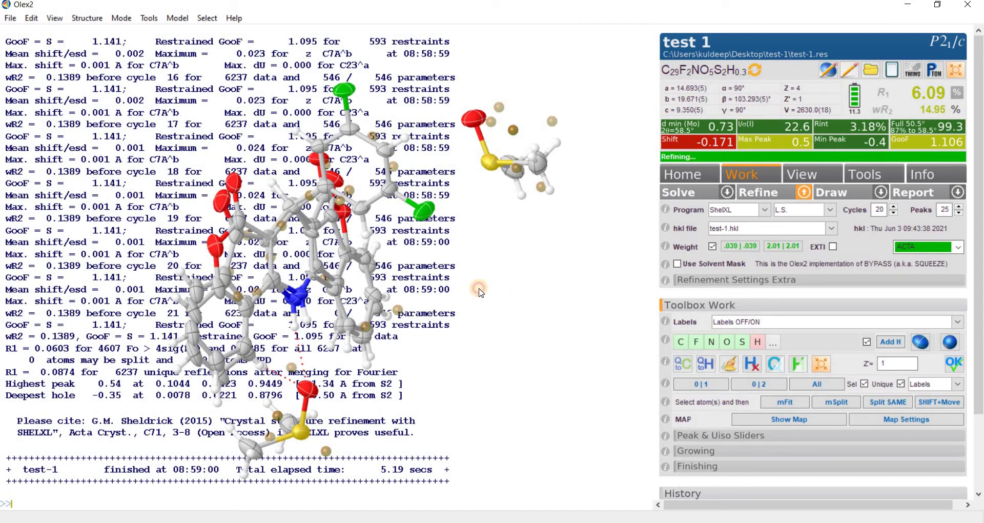
Update the cell contents to C29 H25 F2 N1 O5 S2 from the atom list and rerun the refinement
drag(481, 292, 570, 228)
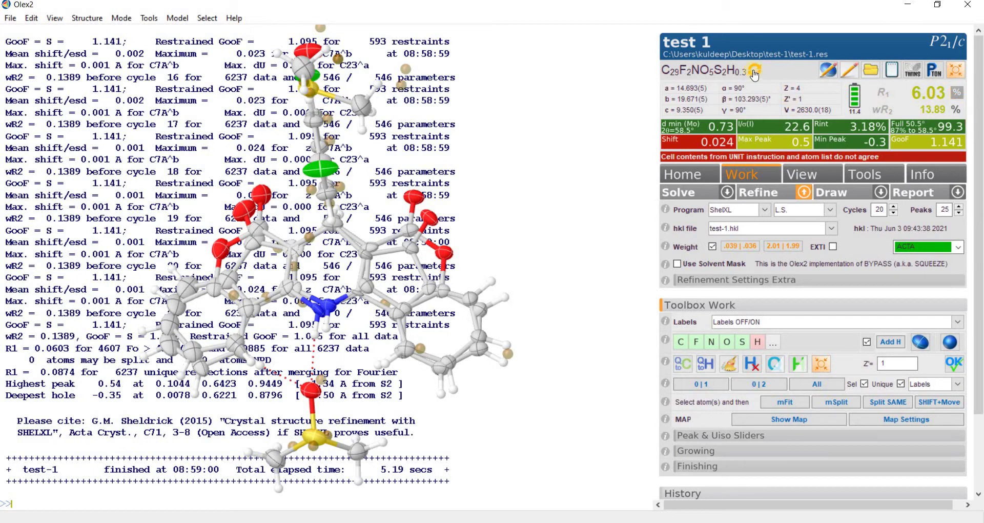
click(745, 156)
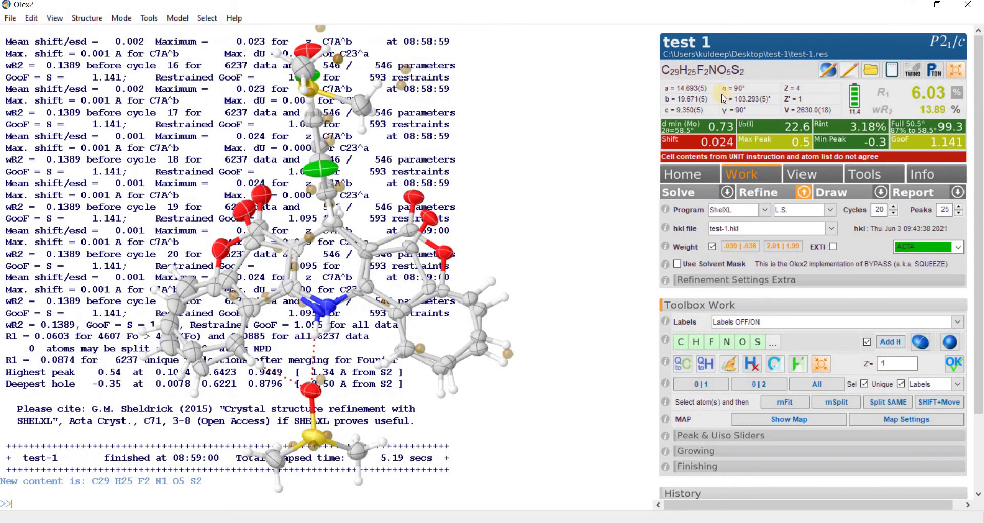
click(760, 195)
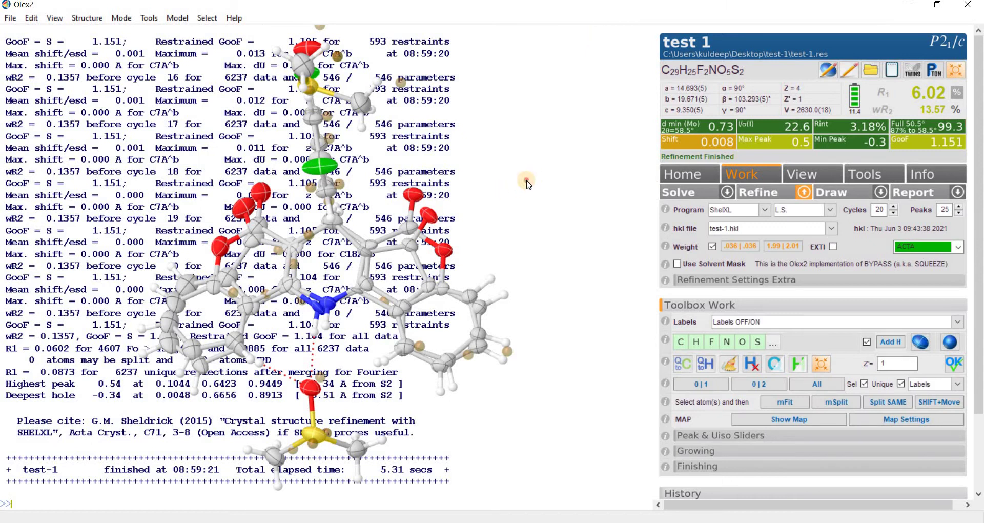
Refine once more with the updated weighting scheme and examine the ellipsoids of the disordered fragment
drag(526, 180, 545, 171)
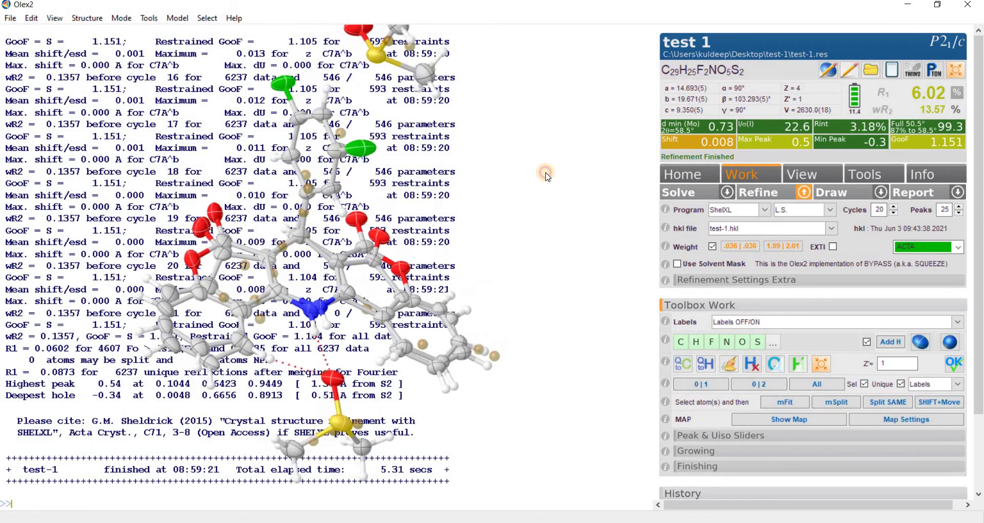
click(756, 202)
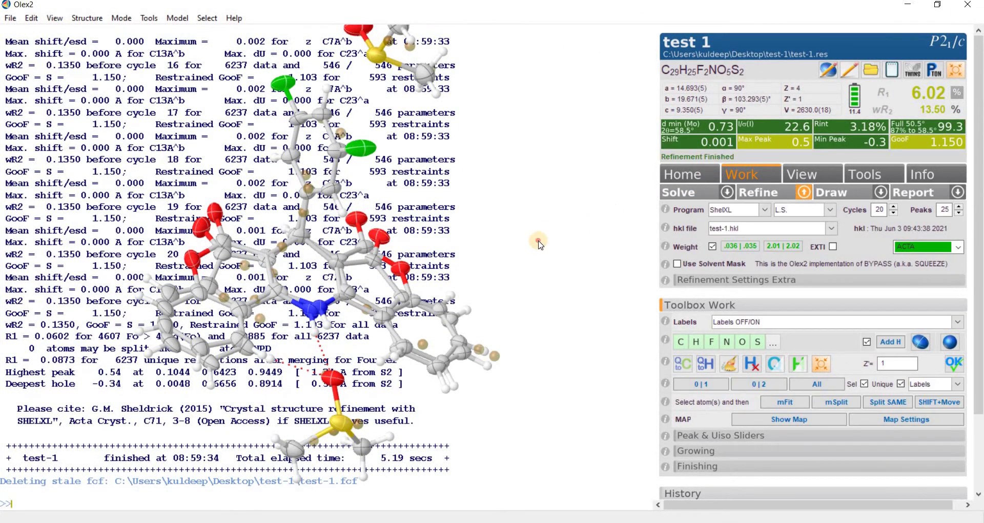
drag(540, 245, 521, 246)
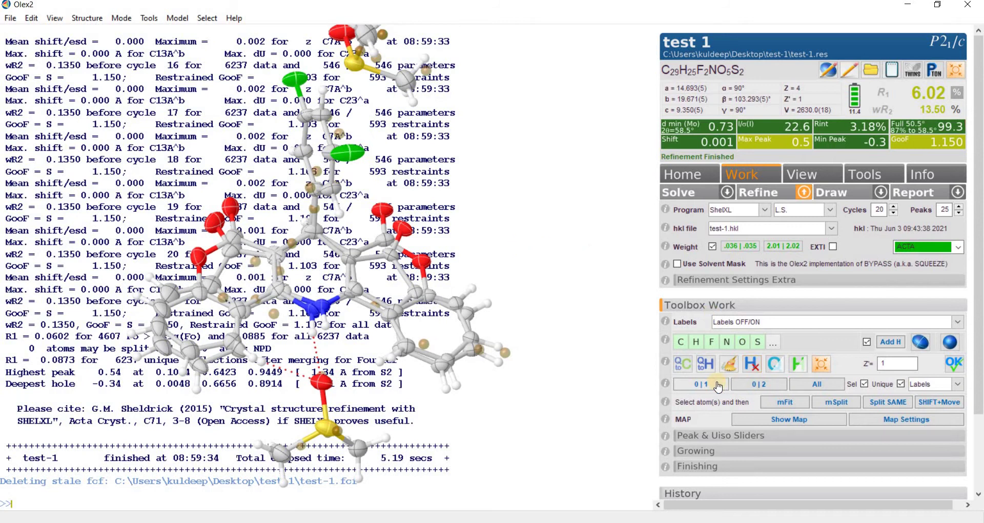
Inspect the two refined disorder components separately as parts 0 and 1 and parts 0 and 2, and show all parts again
drag(545, 222, 630, 313)
click(768, 391)
drag(613, 348, 605, 241)
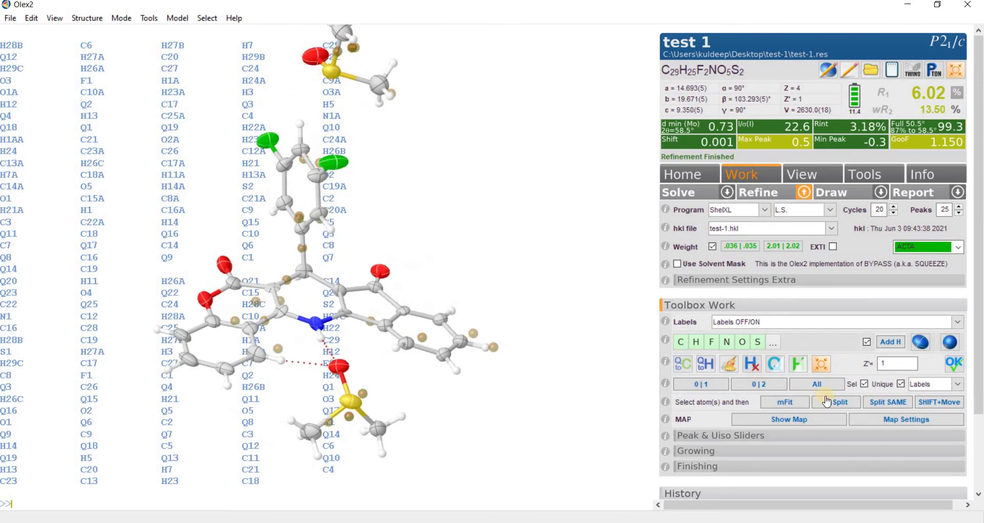
click(818, 384)
drag(519, 345, 520, 350)
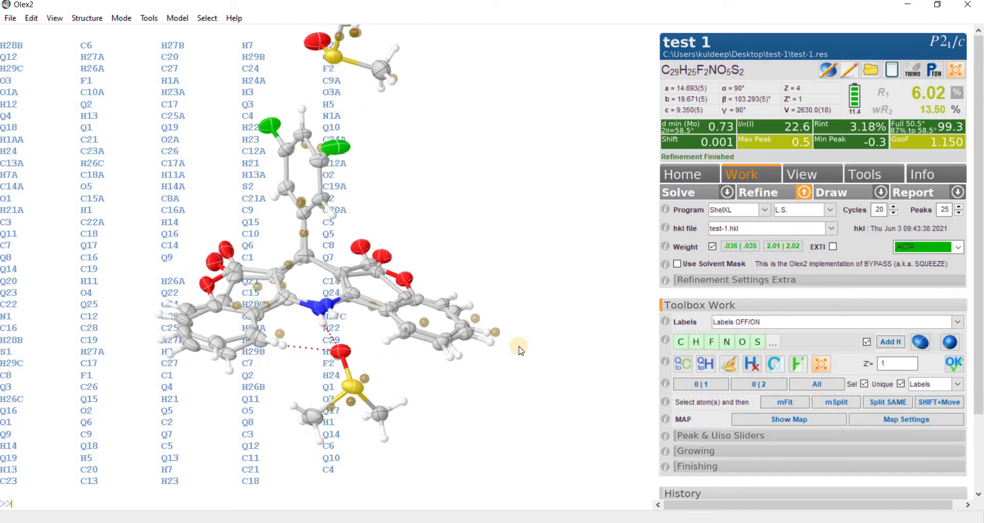
Open the test-1 instruction file, check the second free variable on the FVAR line, and close the file
key(Return)
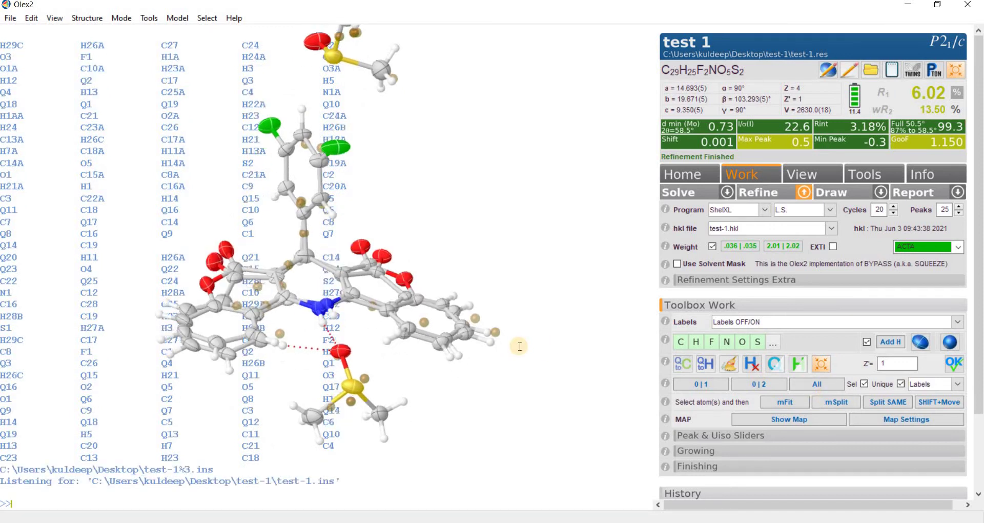
scroll(425, 327, down, 15)
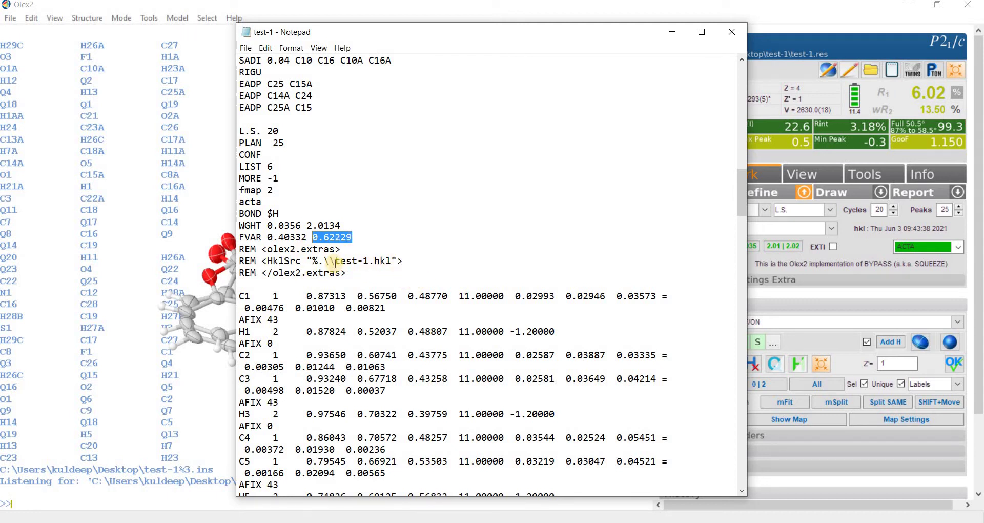
click(733, 32)
Hide the Q peaks and remove the console text with clear, leaving only the refined disordered structure in view
drag(444, 236, 507, 235)
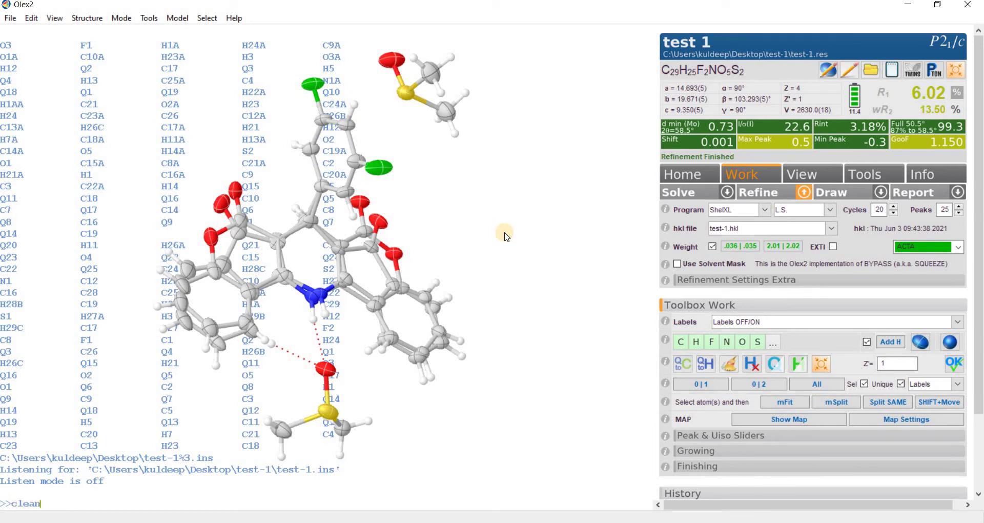
key(Return)
drag(457, 236, 493, 227)
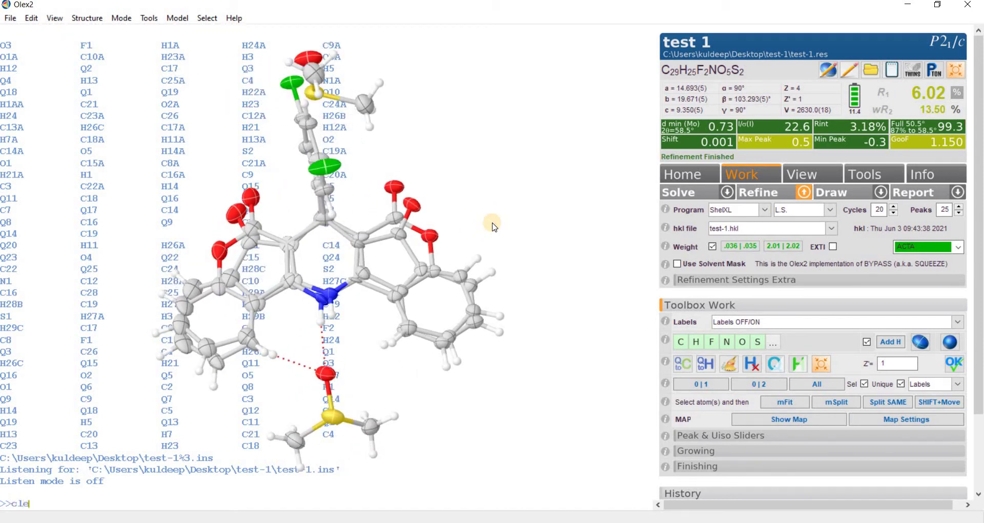
text(clear)
key(Return)
drag(451, 178, 528, 171)
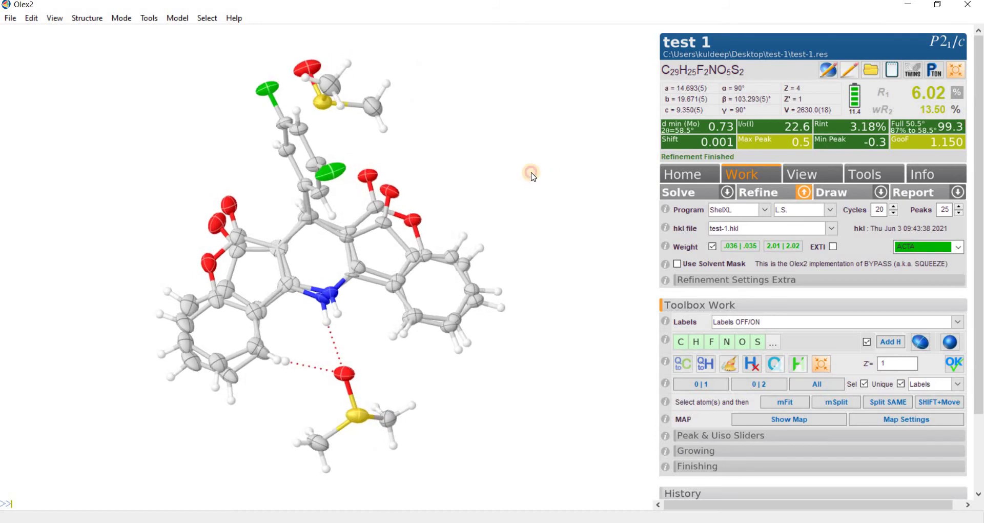
Plot Fobs against Fcalc for test-1, examine the fit, and close the plot
click(962, 96)
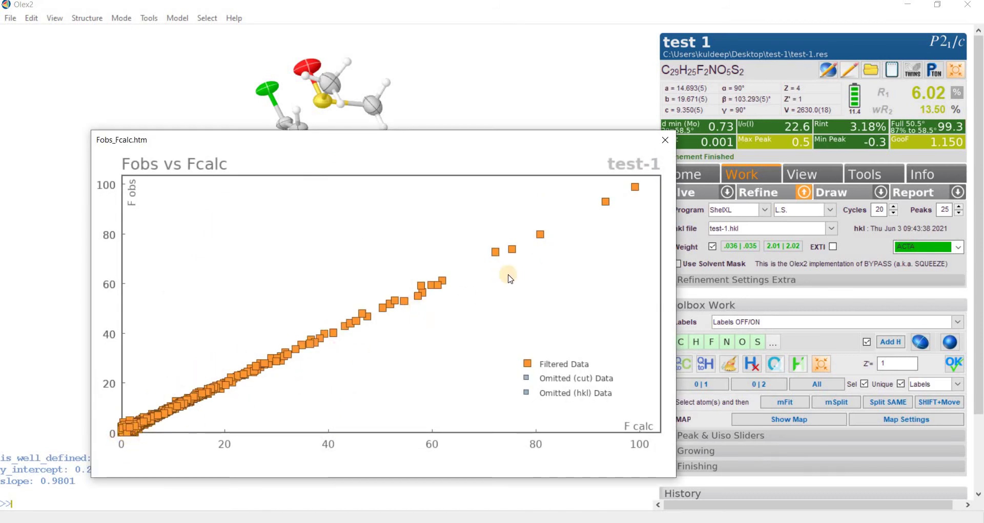
click(663, 141)
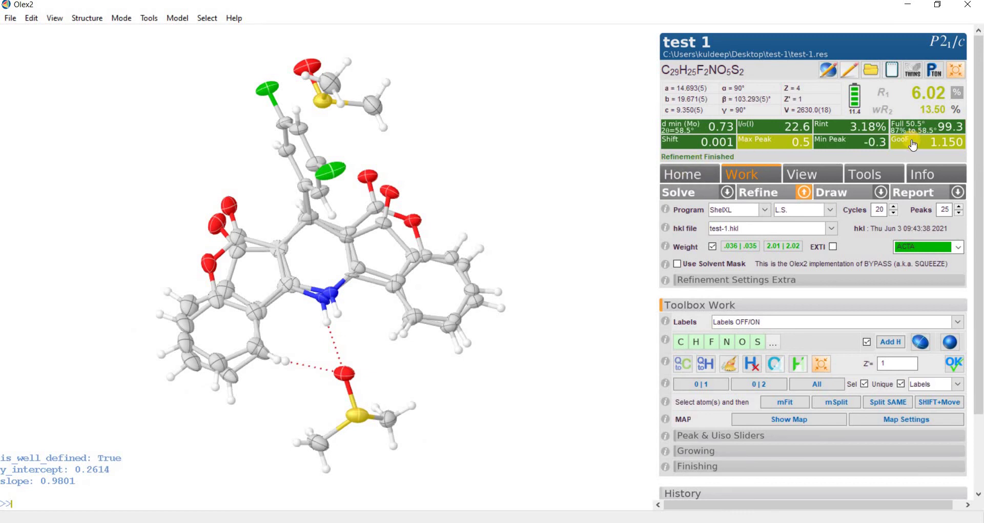